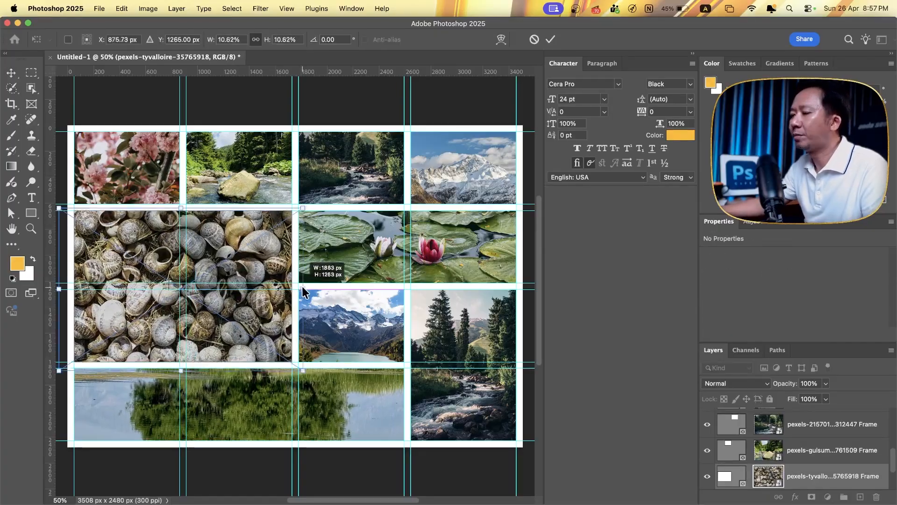
- Apply the enlargement of the snail-shell photo and extend the water-lily frame downward over the second row
key(Return)
drag(407, 283, 408, 361)
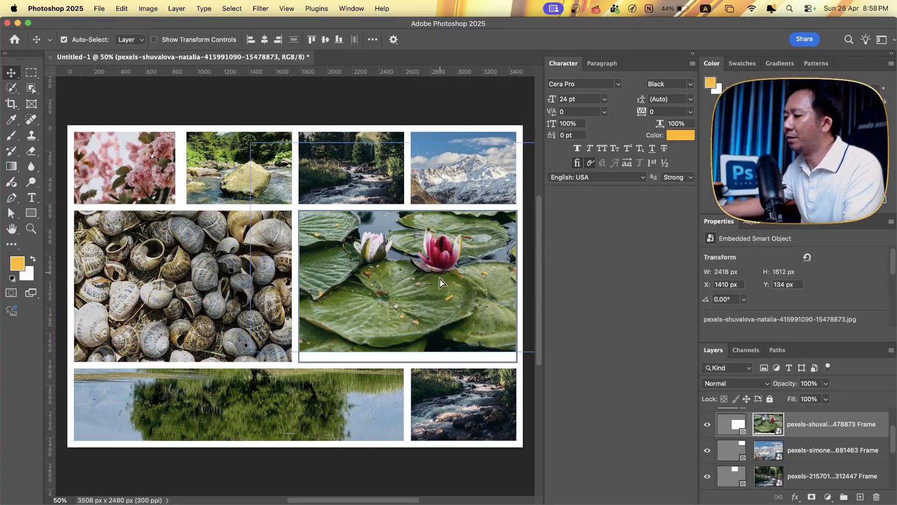
click(447, 109)
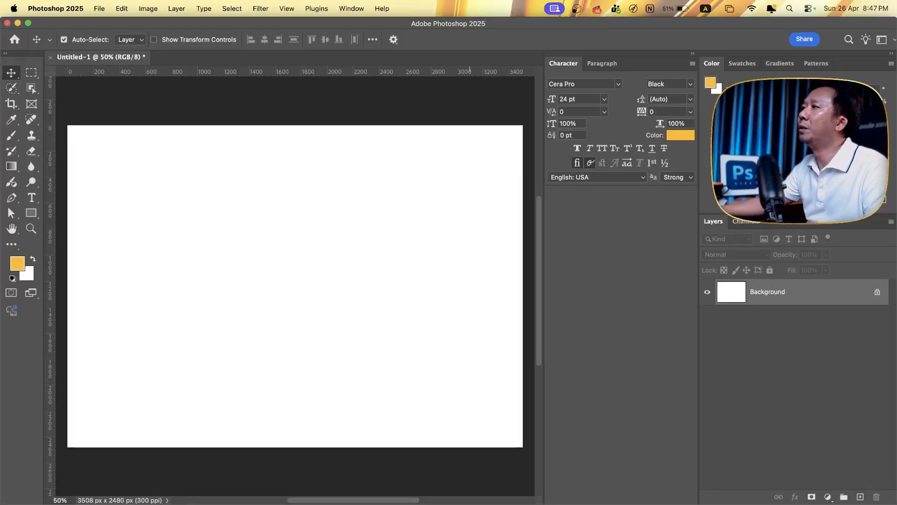
- Place six photos from the Live Stream Assets folder in Finder, starting with the lake tree, into the blank document
drag(602, 1, 564, 205)
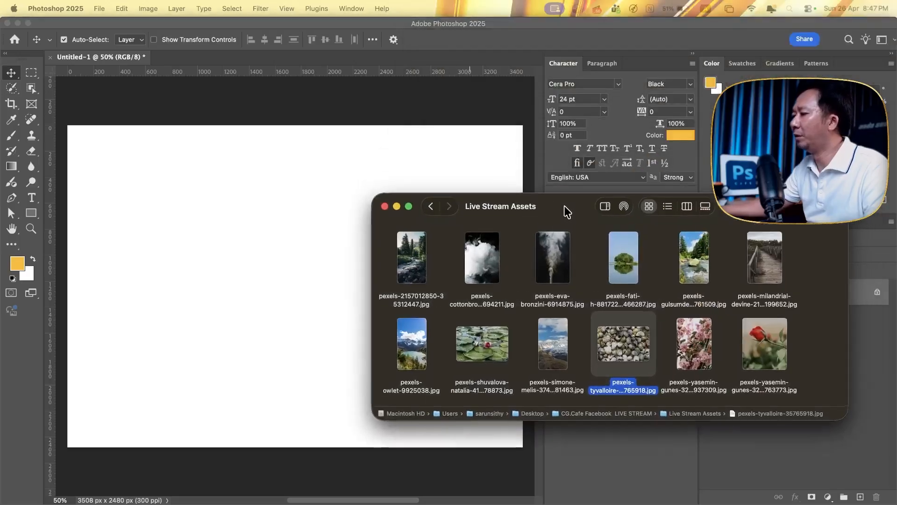
drag(808, 253, 637, 364)
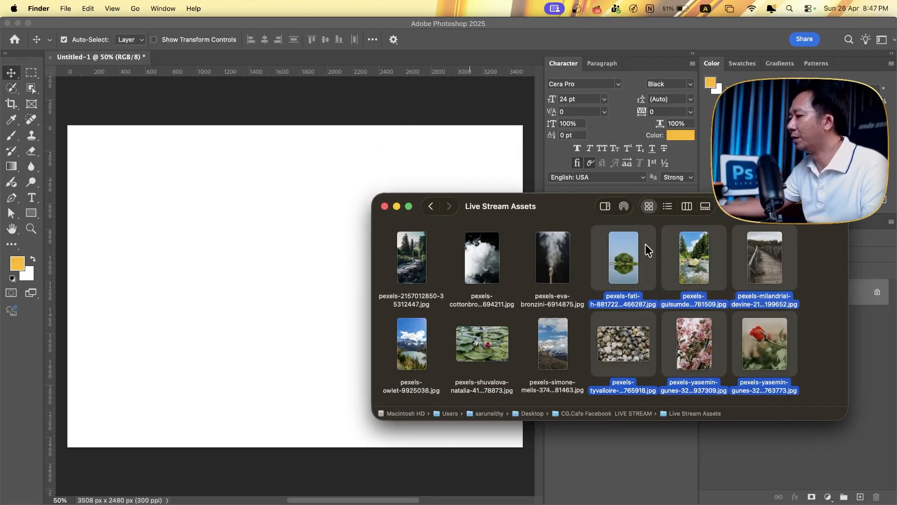
drag(646, 244, 250, 252)
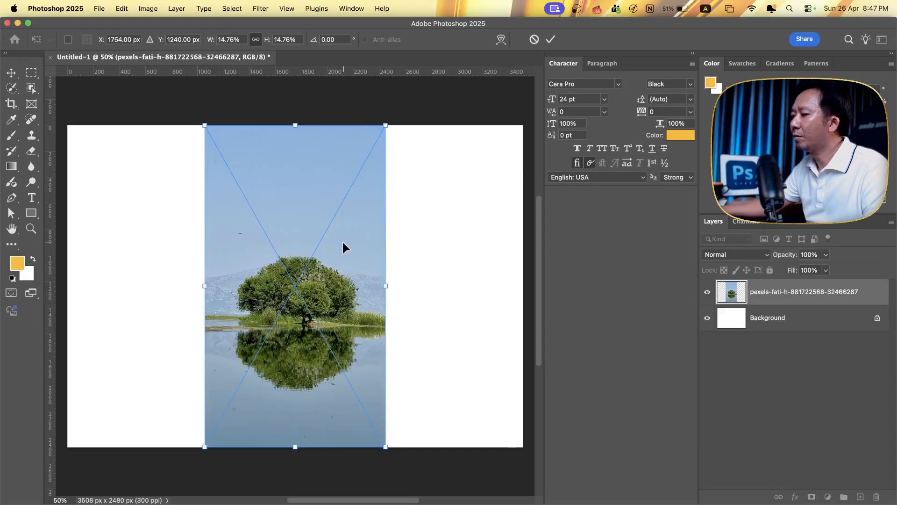
key(Return)
key(Return)
key(Return)
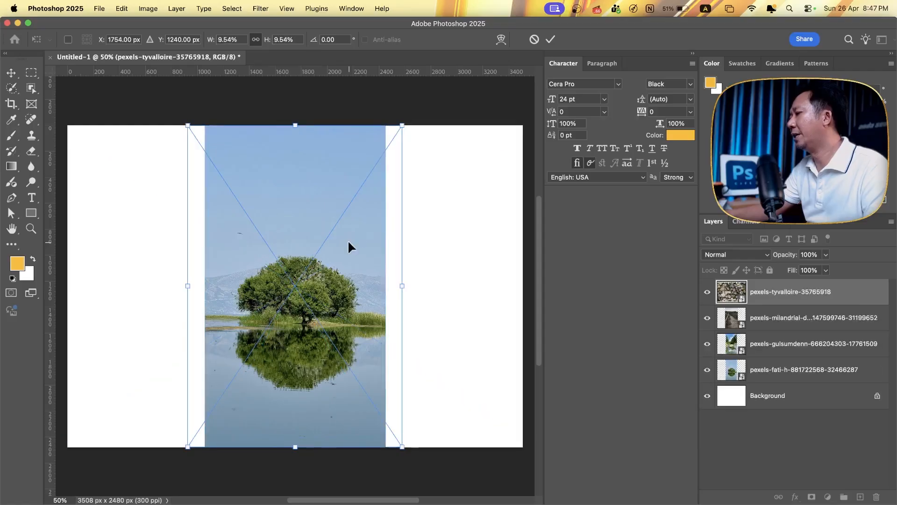
key(Return)
key(Return)
key(Return)
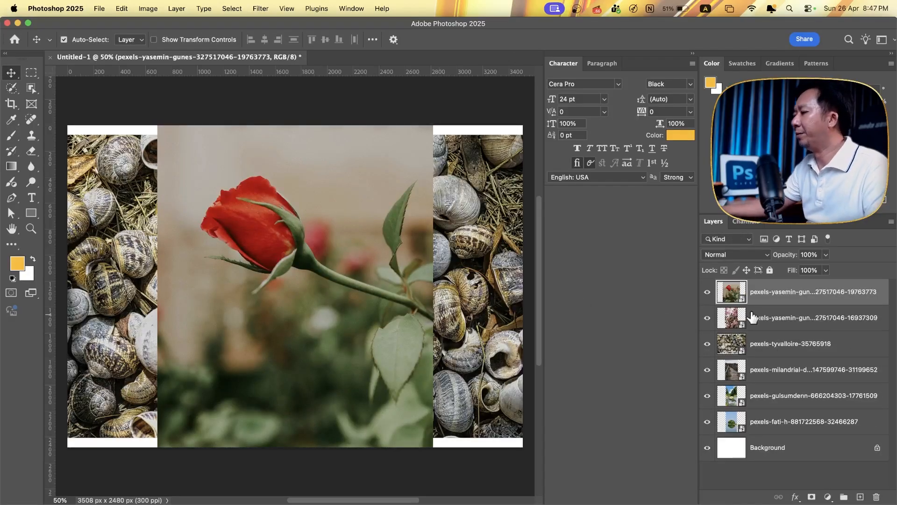
- Scale all six placed photo layers together down to about 36%, keeping them against the canvas's left edge
shift+click(792, 421)
key(super+t)
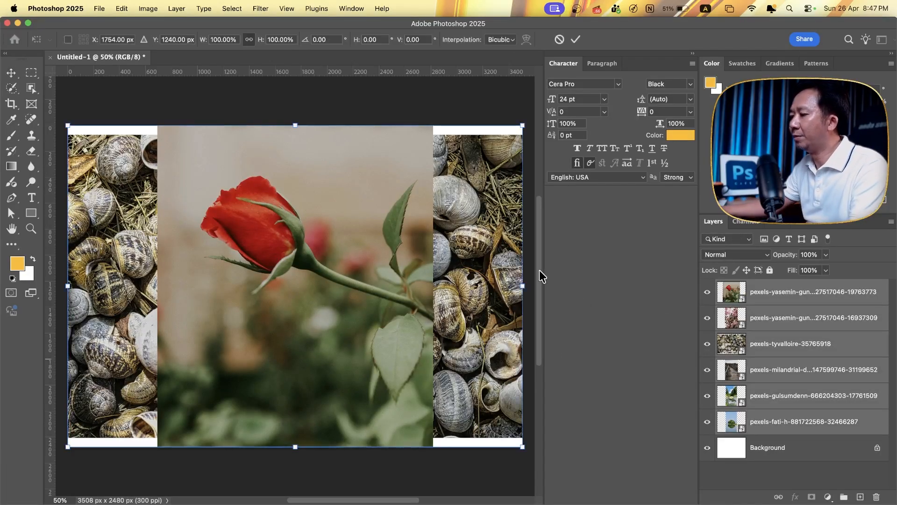
drag(523, 286, 233, 286)
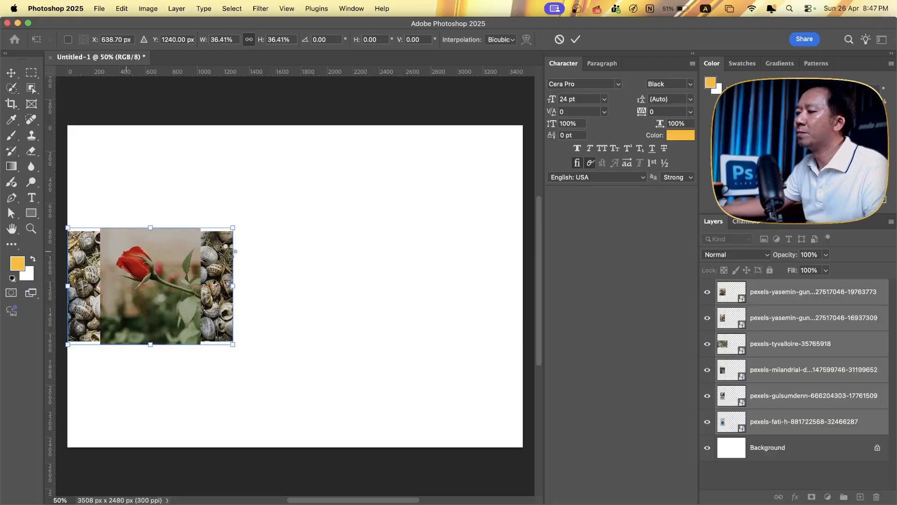
key(Return)
- Spread the six photos over the canvas in two rows, with snail shells, rose and blossoms above the other three
drag(201, 253, 396, 239)
drag(154, 258, 449, 246)
drag(163, 279, 215, 269)
drag(168, 349, 347, 429)
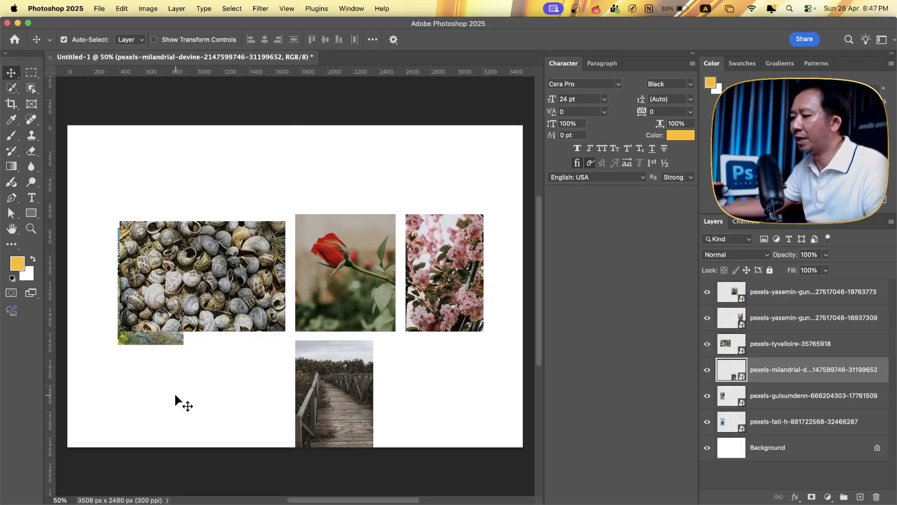
drag(173, 347, 164, 408)
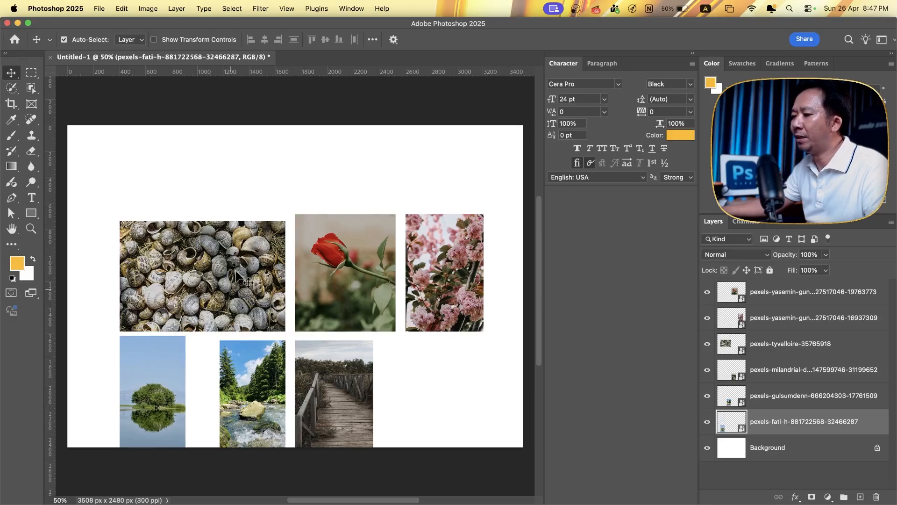
click(365, 286)
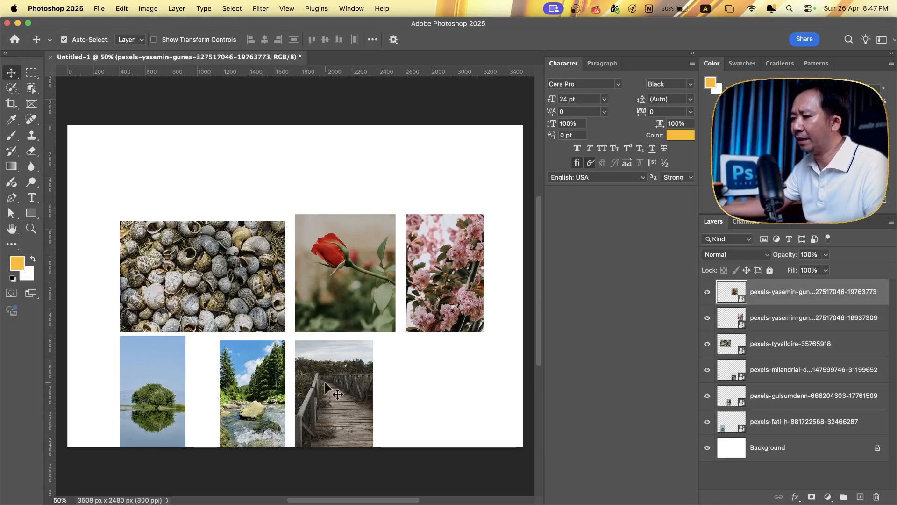
mouse_move(253, 380)
mouse_down()
mouse_move(262, 370)
mouse_move(253, 376)
mouse_up()
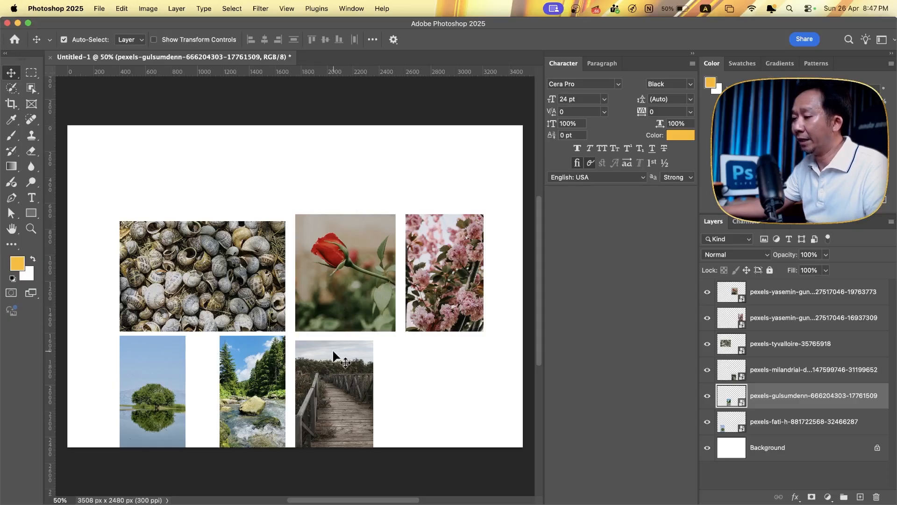
drag(341, 360, 335, 356)
click(401, 374)
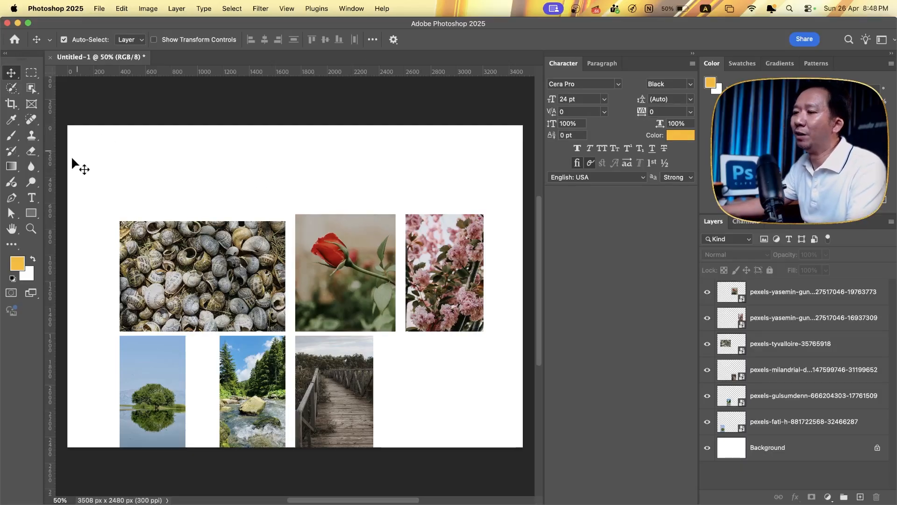
- Draw a yellow square about 853 px wide and place it partly over the snail-shell photo
click(33, 215)
mouse_move(139, 147)
mouse_down()
mouse_move(224, 204)
mouse_move(249, 257)
mouse_up()
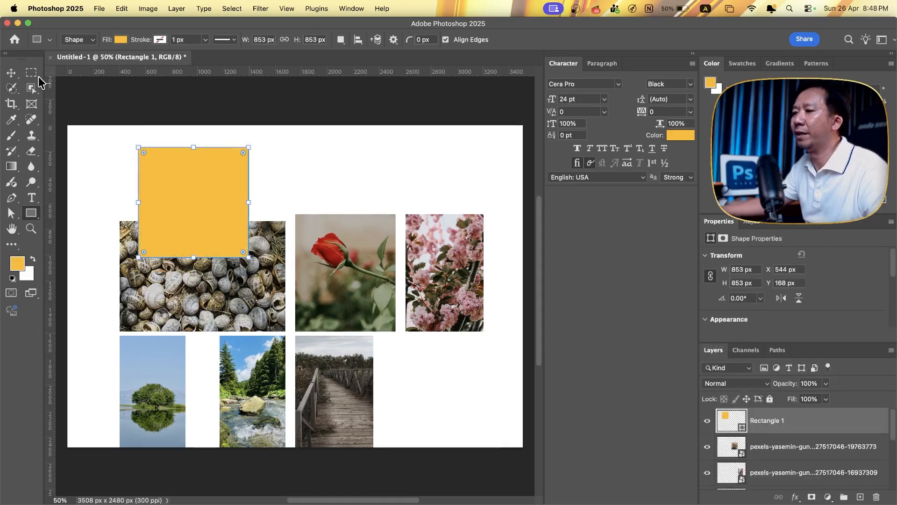
click(11, 73)
mouse_move(215, 187)
mouse_down()
mouse_move(241, 174)
mouse_move(207, 196)
mouse_up()
click(212, 276)
click(207, 193)
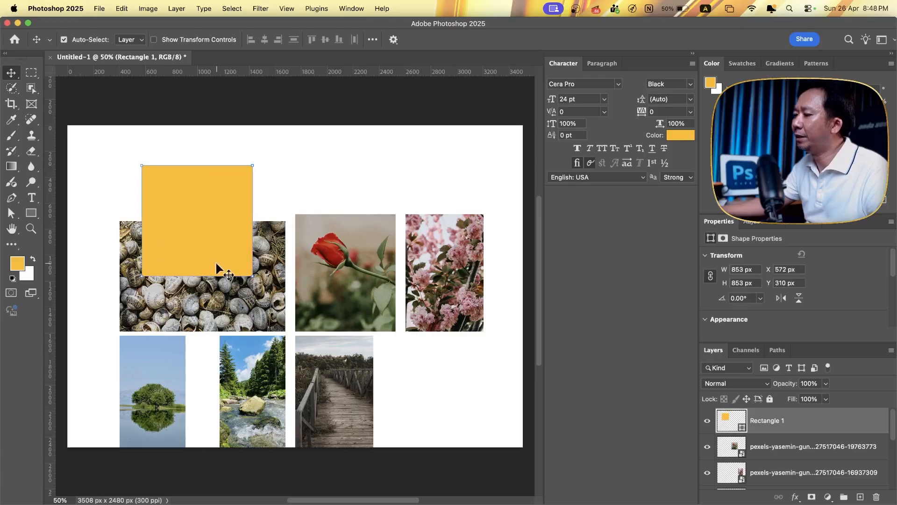
- Bring the snail-shell photo layer to the front and clip it to the yellow rectangle beneath it
click(243, 306)
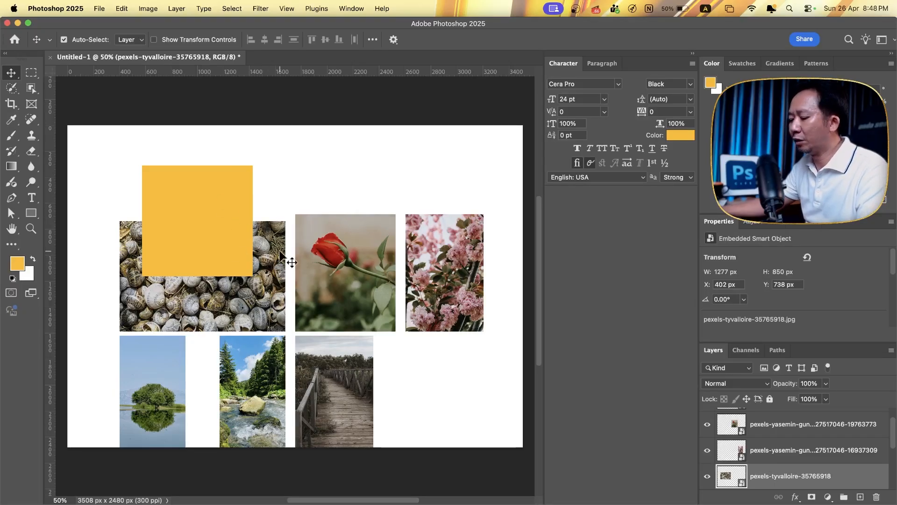
key(super+shift+bracketright)
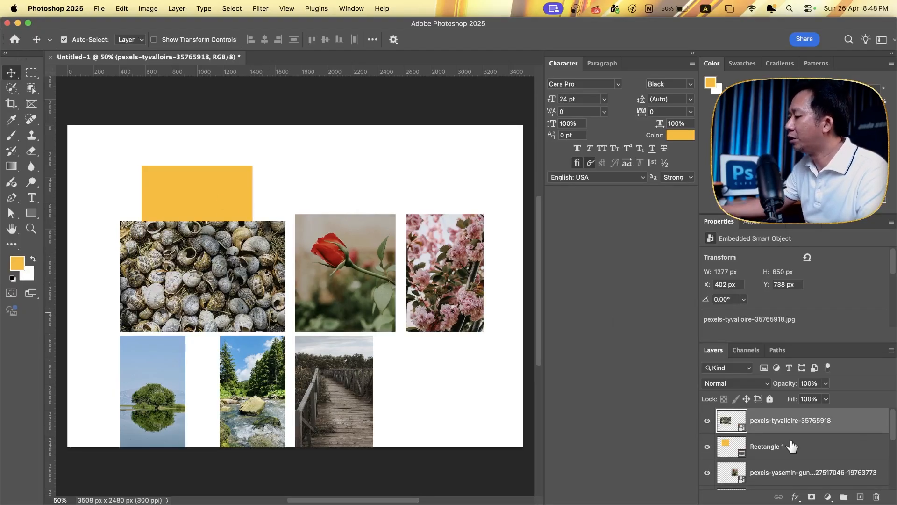
click(791, 446)
click(793, 423)
click(794, 448)
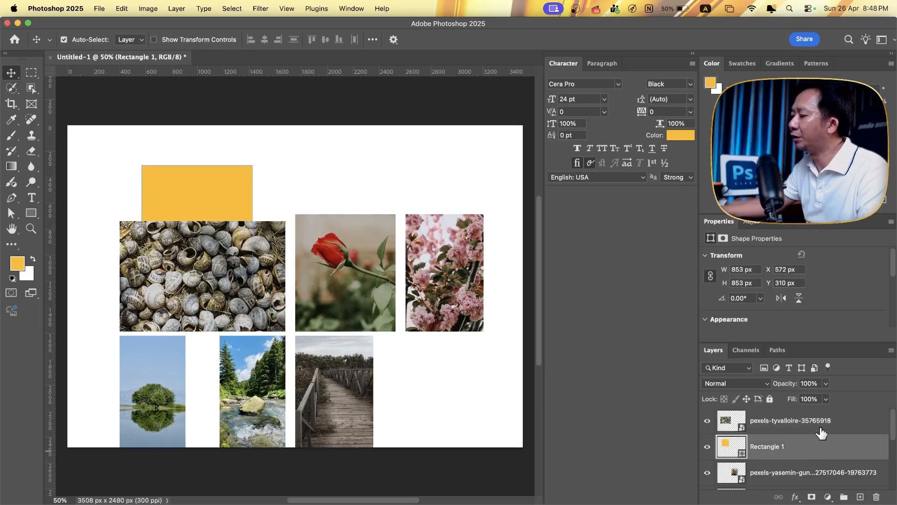
click(804, 428)
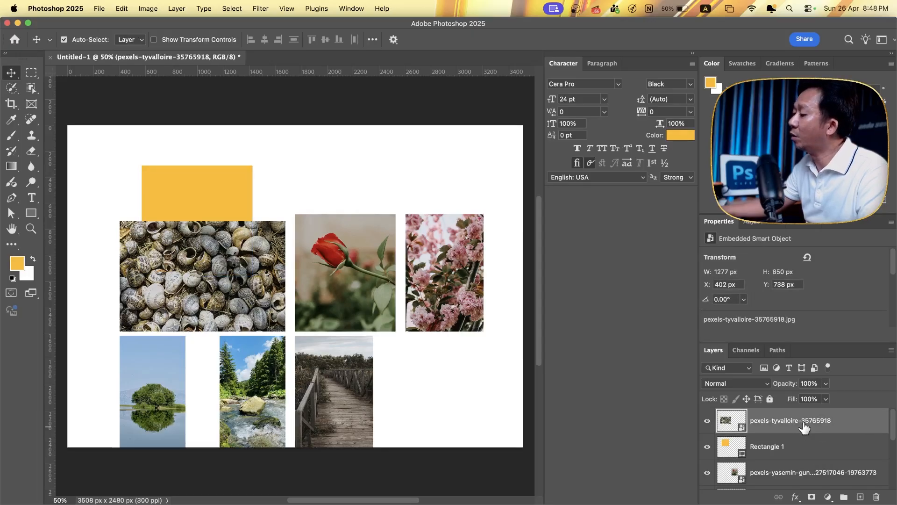
drag(798, 429, 797, 428)
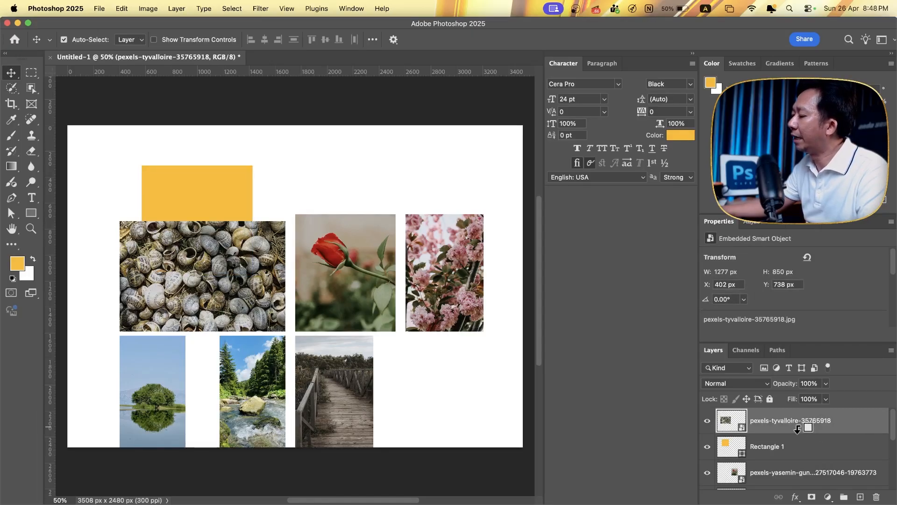
alt+click(797, 429)
- Move the clipped snail-shell photo over the square and scale it to about 9% so it overfills the shape
drag(172, 218, 167, 162)
key(super+t)
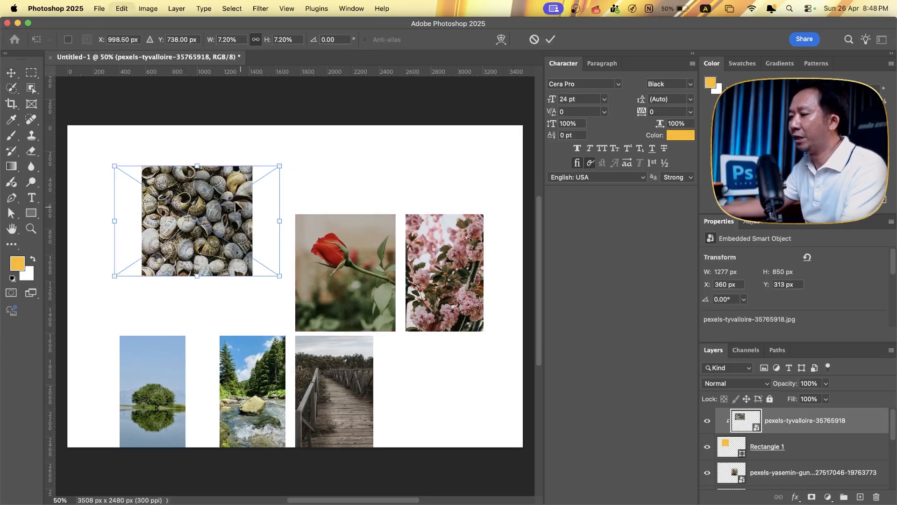
drag(253, 221, 301, 216)
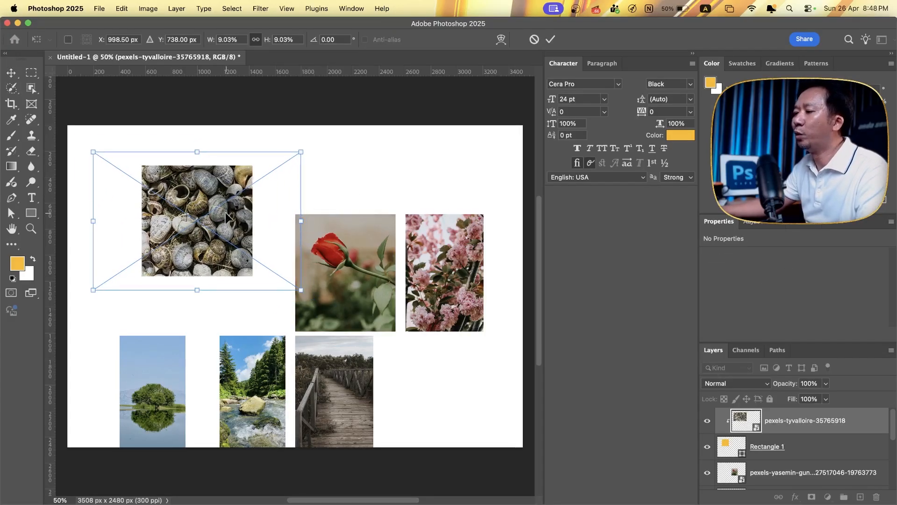
key(Return)
click(310, 168)
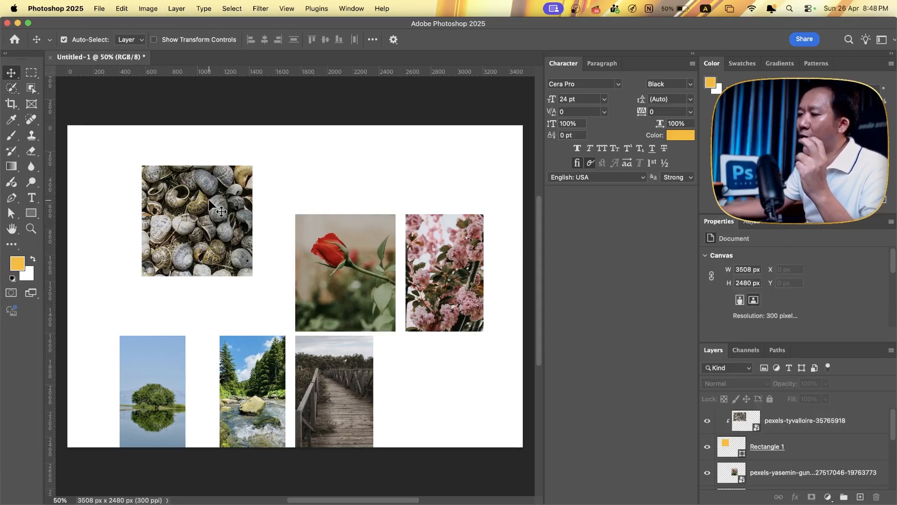
- Link the snail-shell photo with its clipping rectangle and move the pair slightly across the canvas
mouse_move(214, 207)
mouse_down()
mouse_move(222, 204)
mouse_move(202, 217)
mouse_up()
click(270, 190)
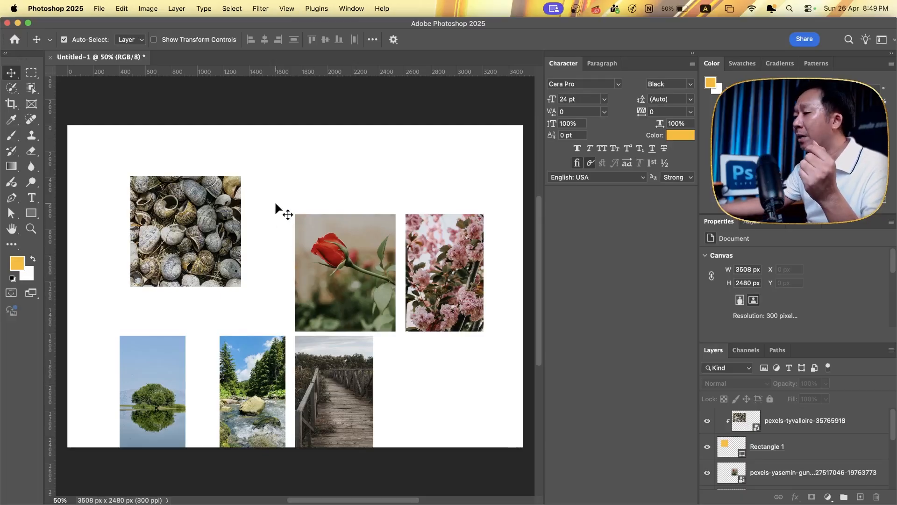
drag(266, 171, 201, 219)
drag(738, 443, 816, 496)
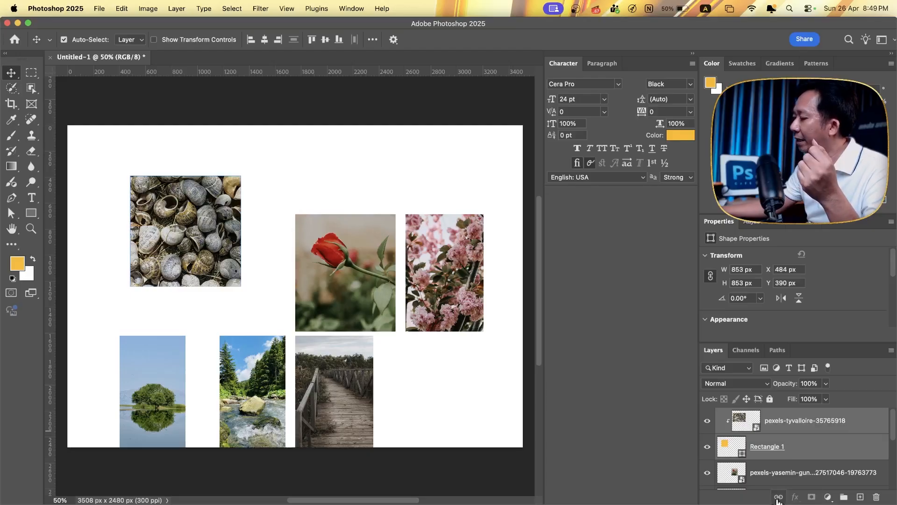
mouse_move(213, 218)
mouse_down()
mouse_move(183, 204)
mouse_move(203, 183)
mouse_move(223, 199)
mouse_move(217, 211)
mouse_up()
click(211, 210)
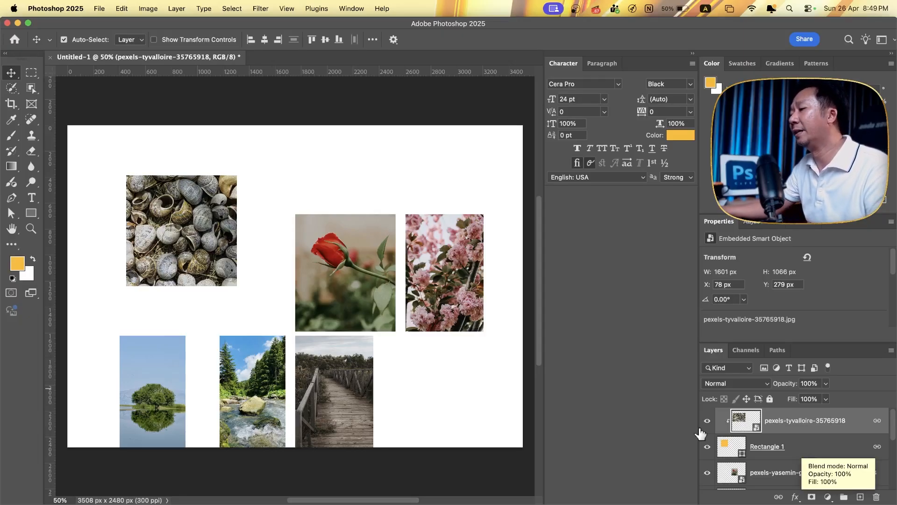
- Move the linked snail-shell picture beside the rose photo and nudge the rose and blossom photos up to align the row
click(301, 184)
drag(187, 228, 247, 296)
drag(321, 354, 321, 354)
drag(328, 312, 328, 308)
drag(451, 295, 450, 291)
click(413, 355)
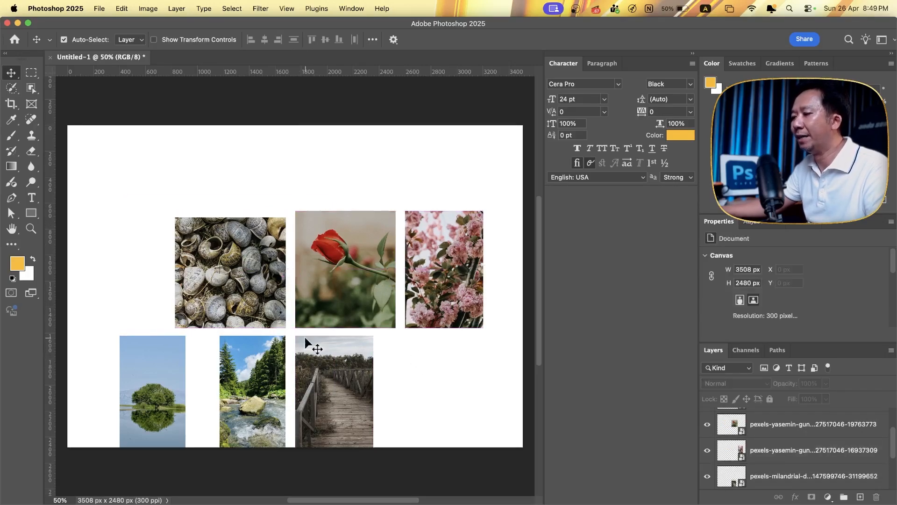
- Delete all the photos and the clipping rectangle from the canvas
drag(73, 250, 496, 422)
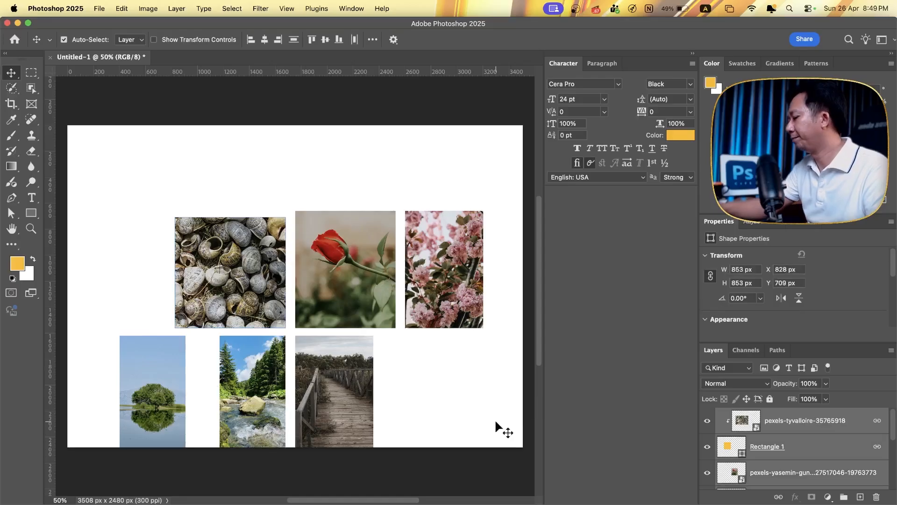
key(Delete)
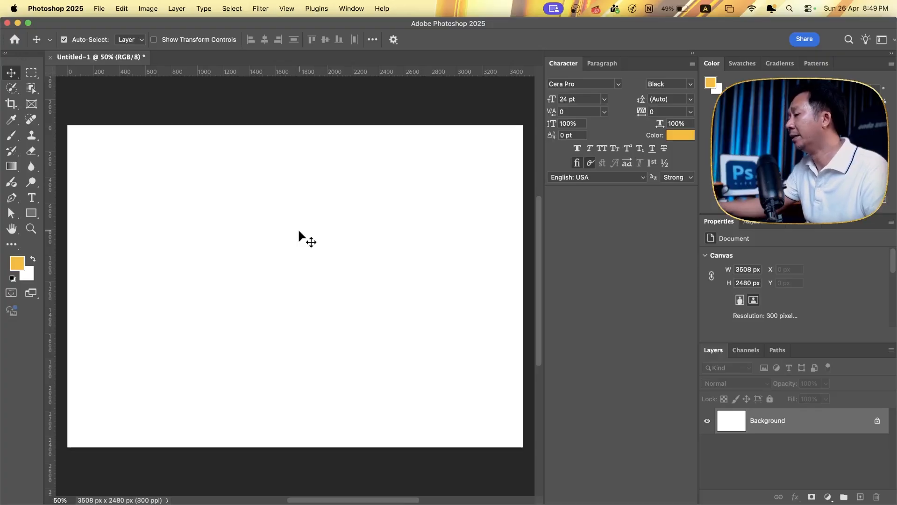
- Open the settings for a new guide layout on the canvas
click(287, 9)
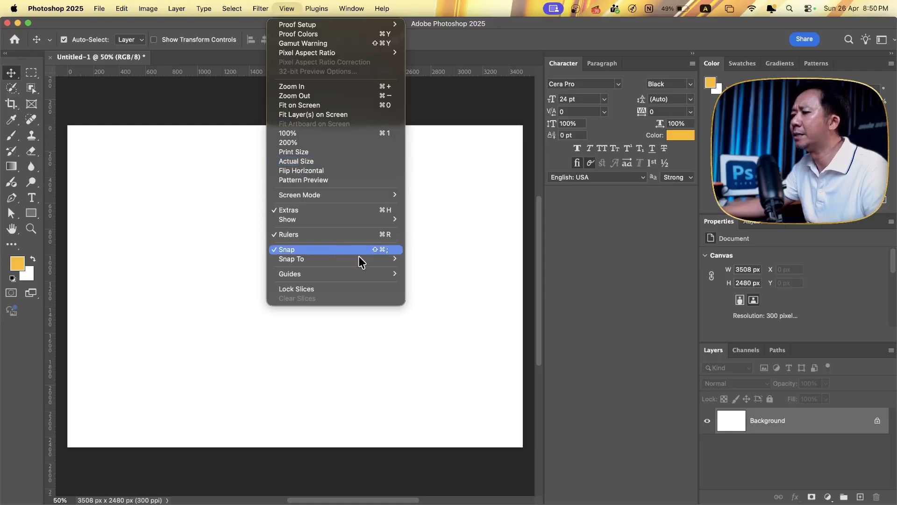
mouse_move(369, 277)
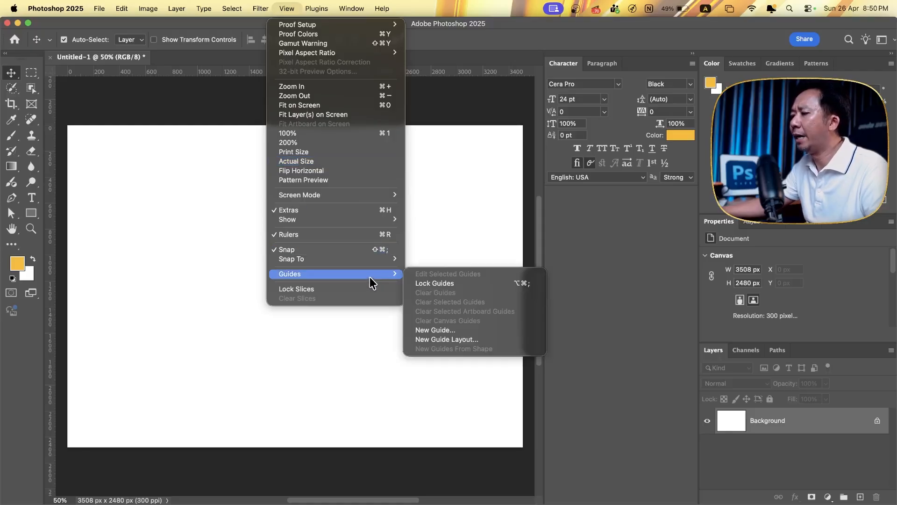
click(493, 341)
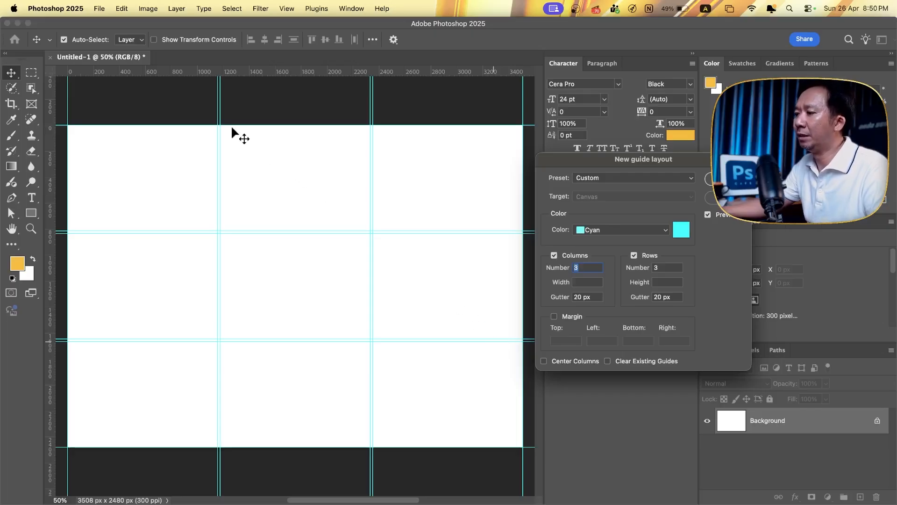
drag(615, 159, 375, 187)
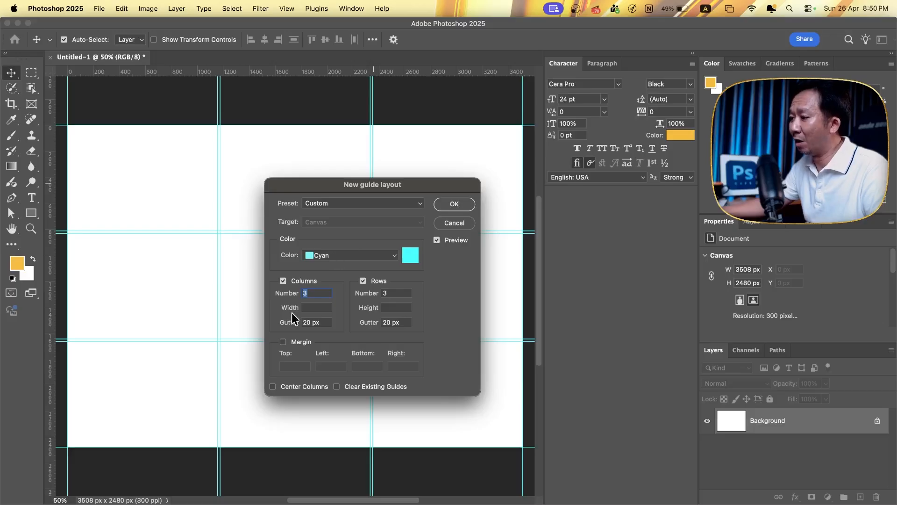
- Apply the 8 Column preset to the guide layout
click(363, 202)
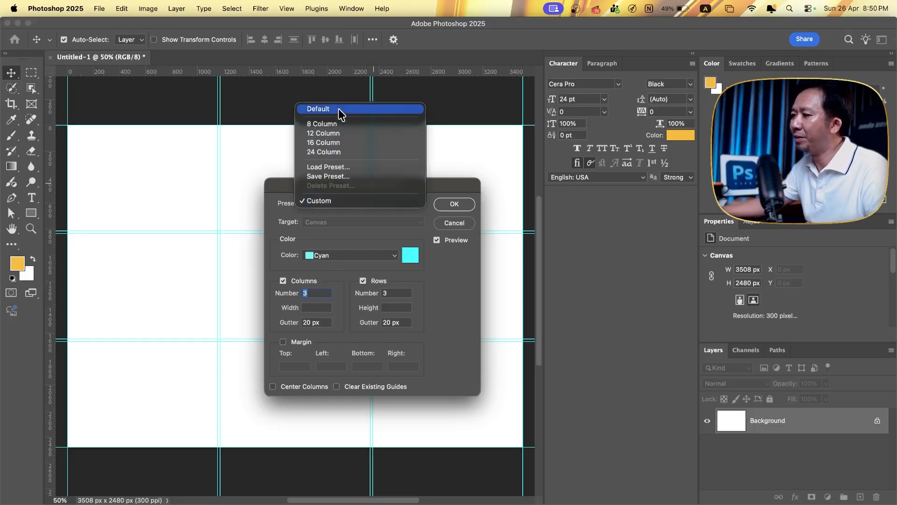
click(291, 214)
click(300, 207)
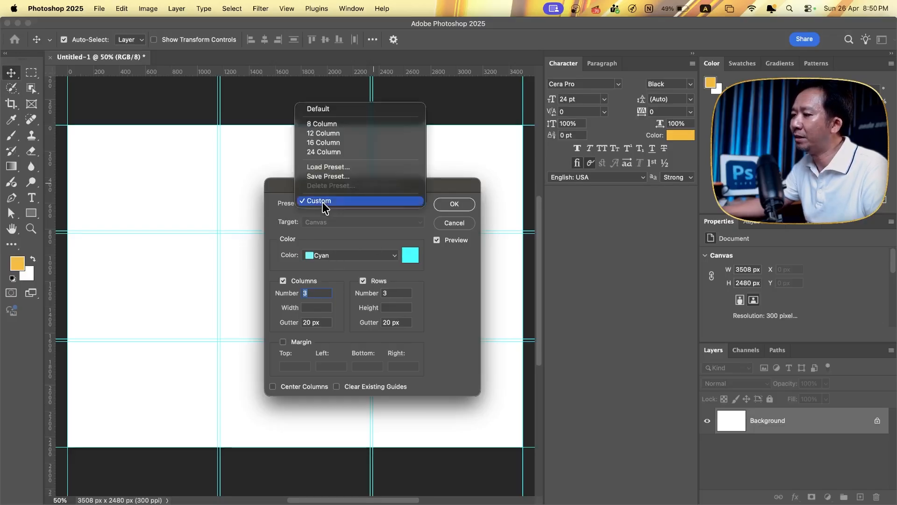
click(337, 122)
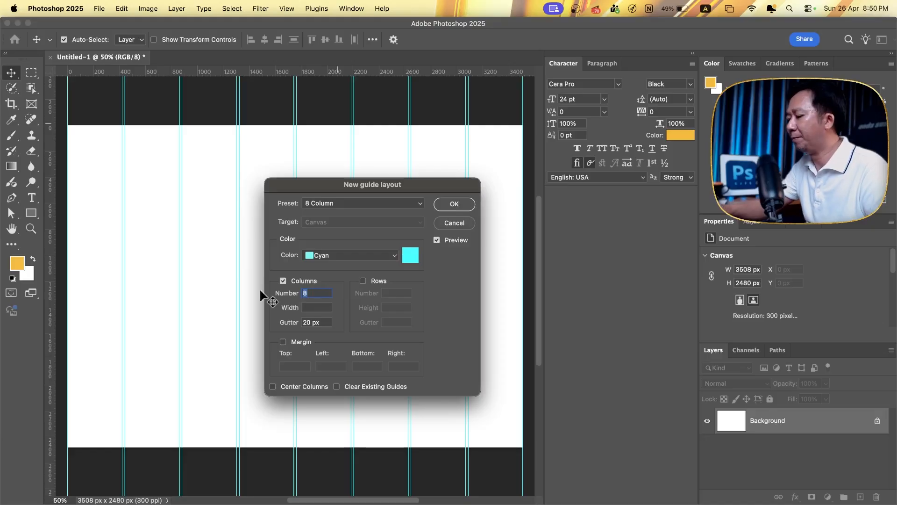
- Set the guide layout to 5 columns, enable rows and set the number of rows to 5
text(5)
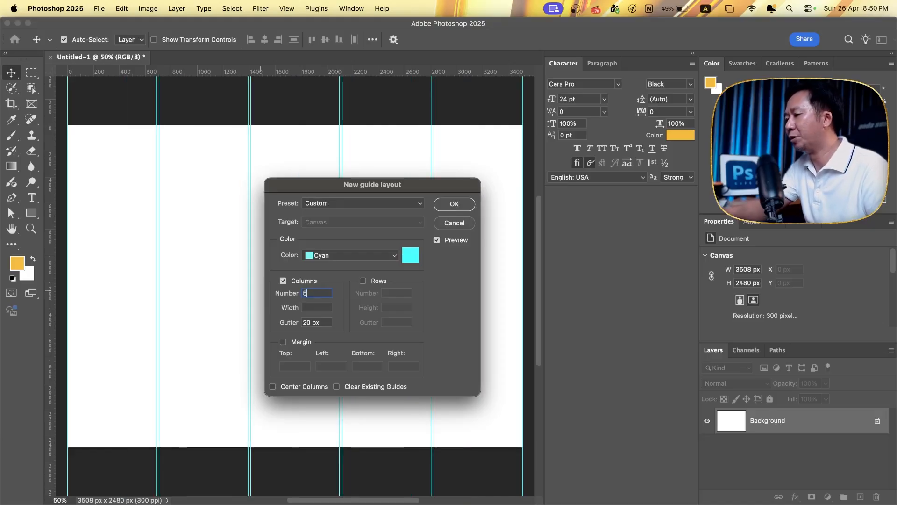
click(379, 282)
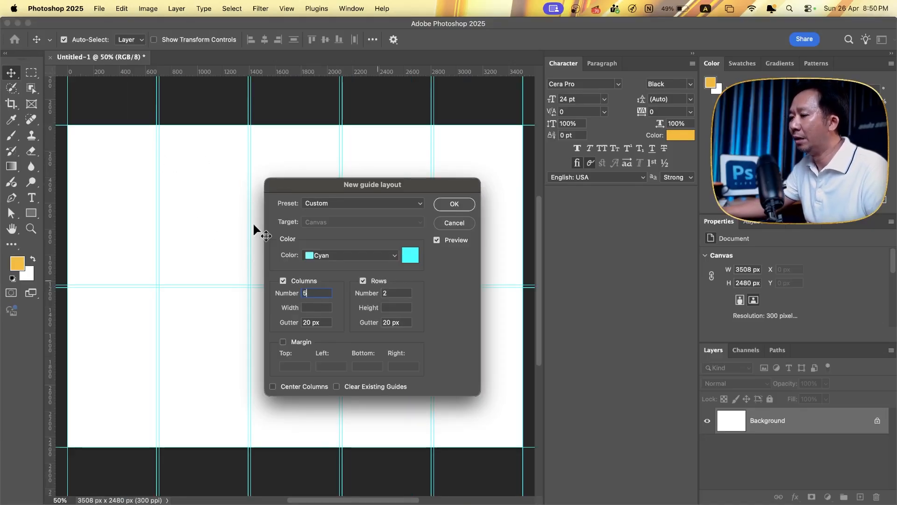
double_click(399, 293)
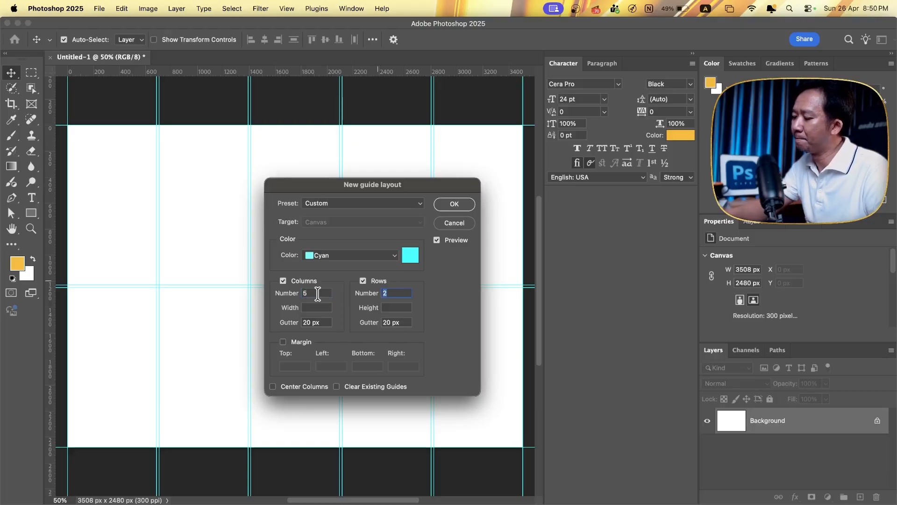
text(5)
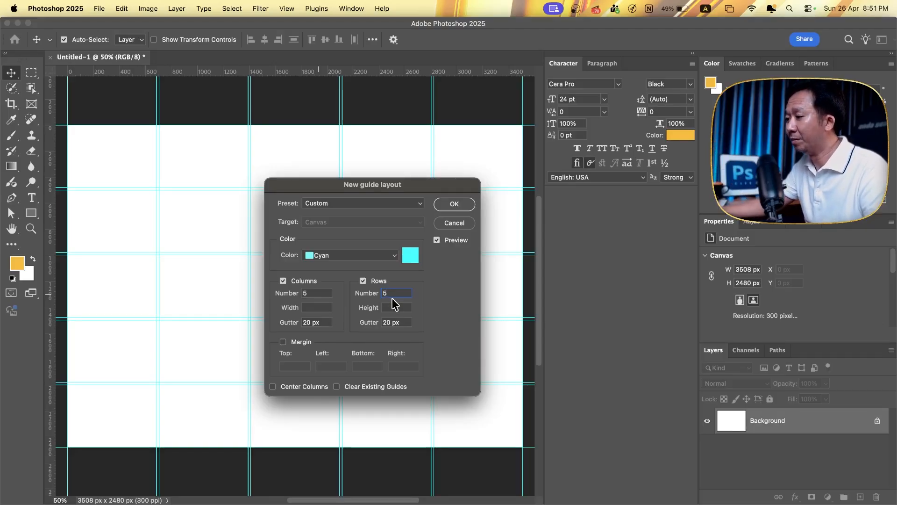
- Set the guide layout to 4 rows and 4 columns
drag(392, 298, 349, 297)
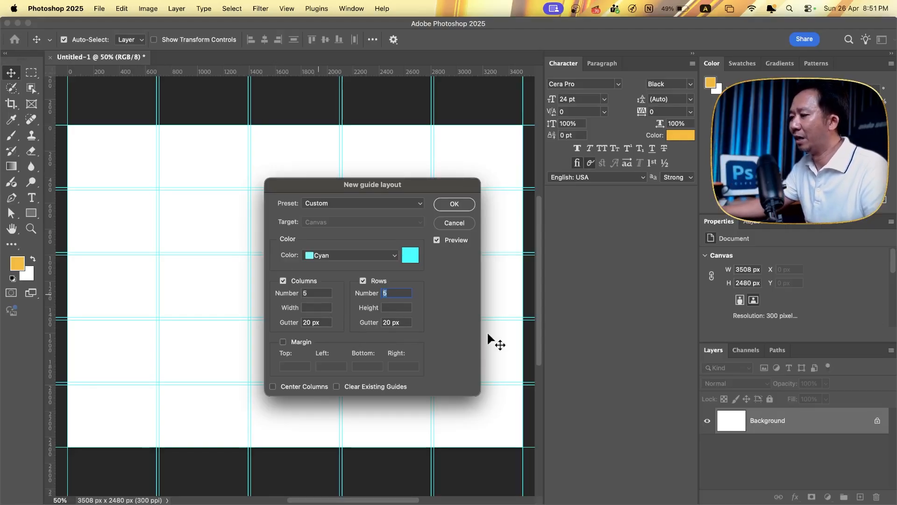
text(4)
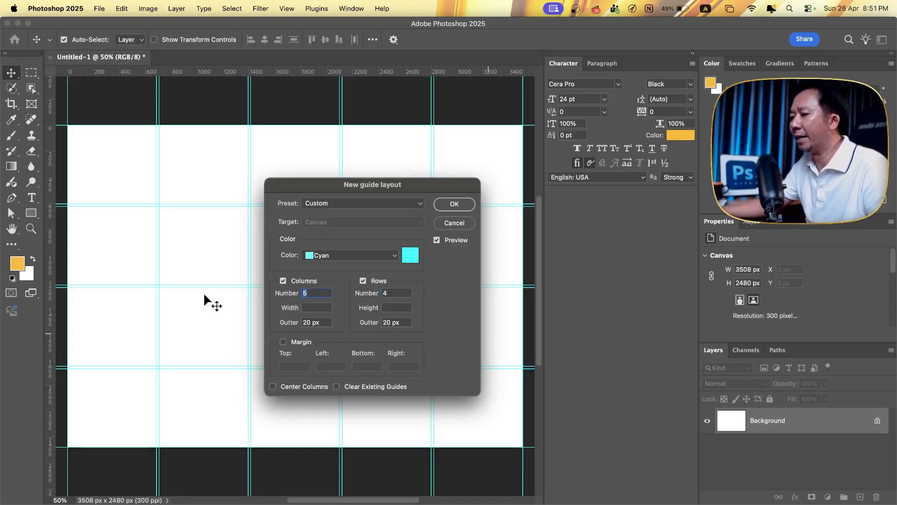
text(4)
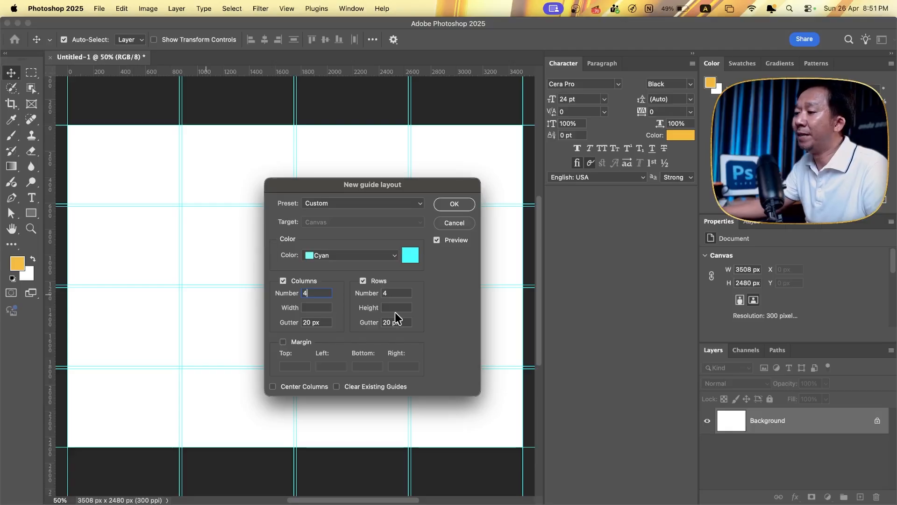
double_click(400, 293)
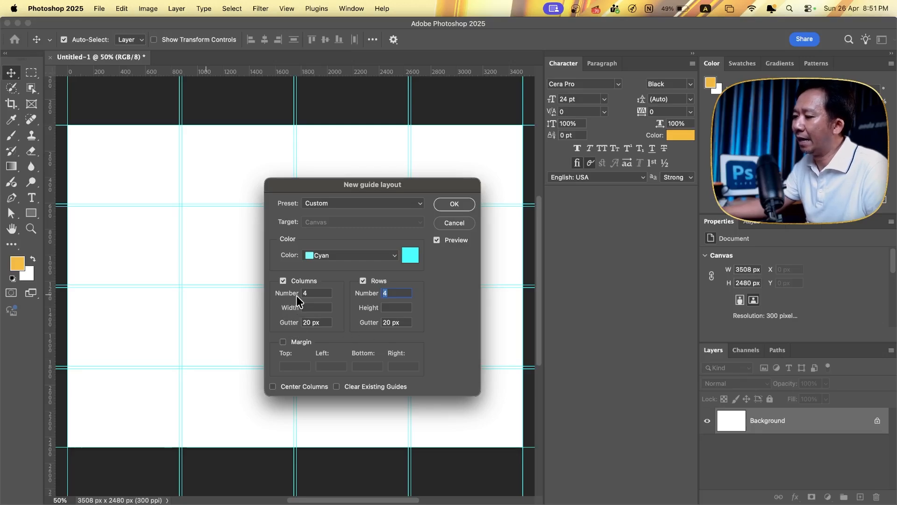
- Set the gutter of both the columns and the rows to 50 px
click(310, 321)
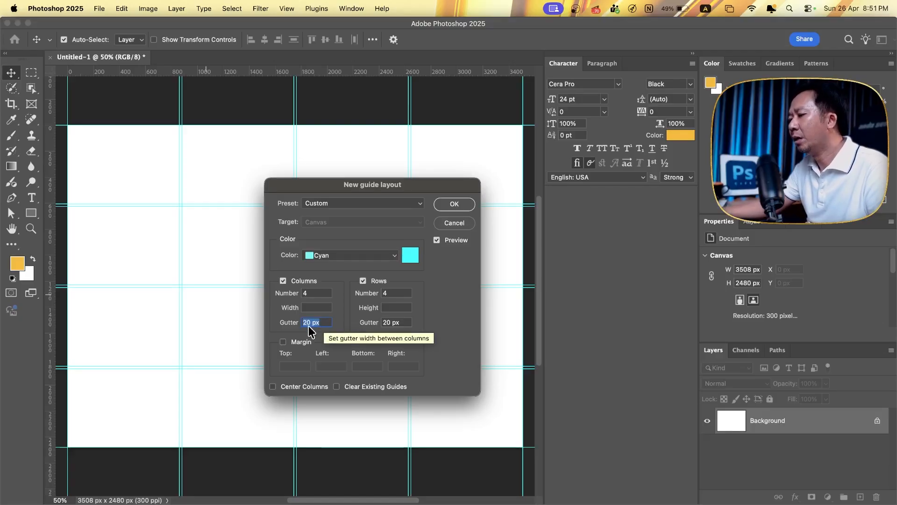
text(5-)
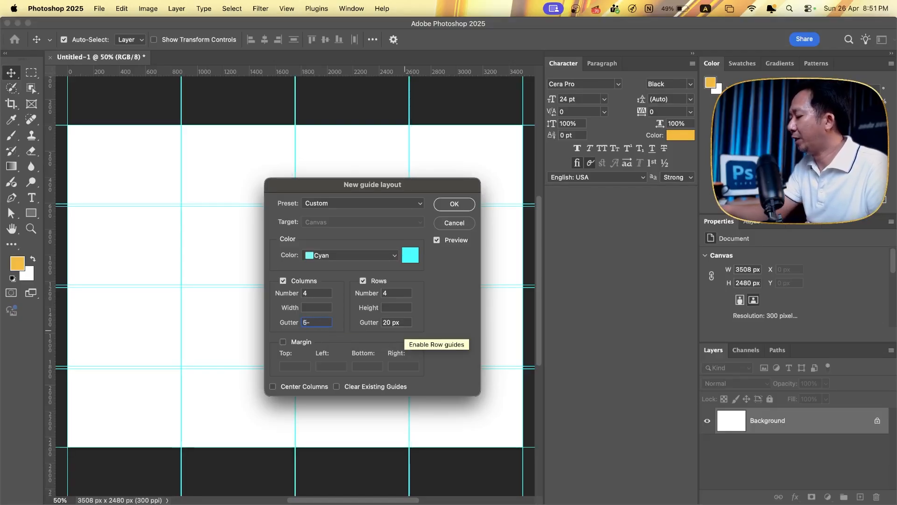
key(BackSpace)
text(0)
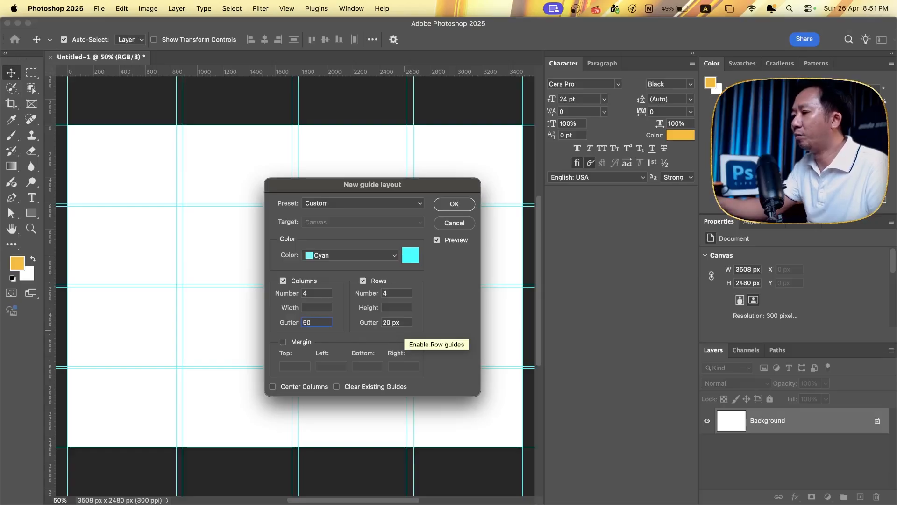
click(401, 323)
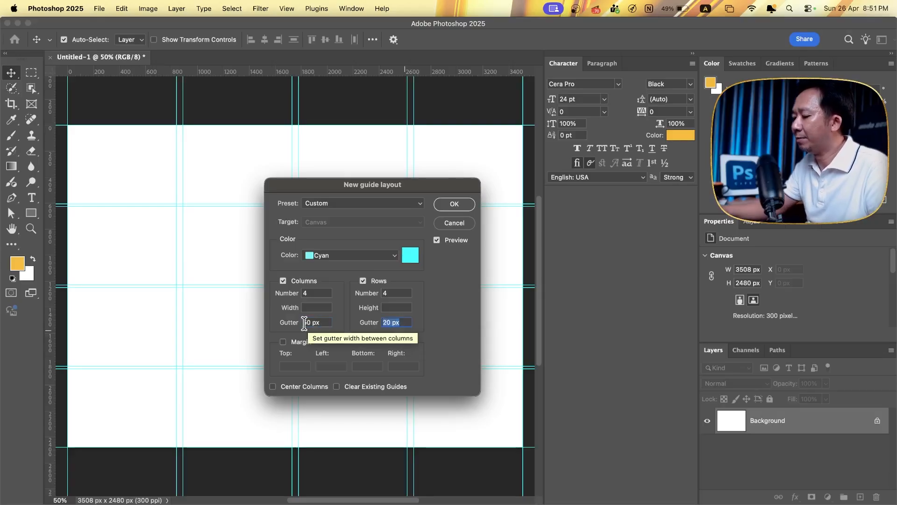
text(50)
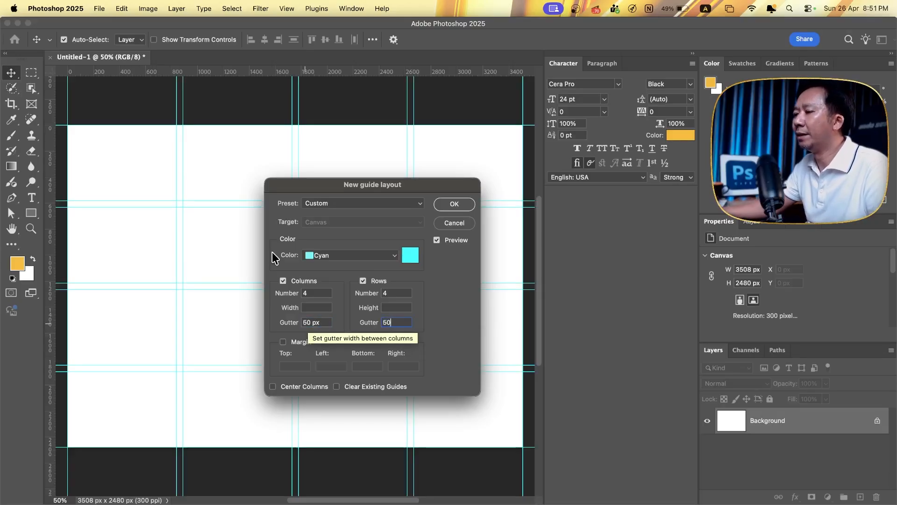
- Enable margins of 50 px on all four sides and create the guide layout
drag(363, 185, 518, 260)
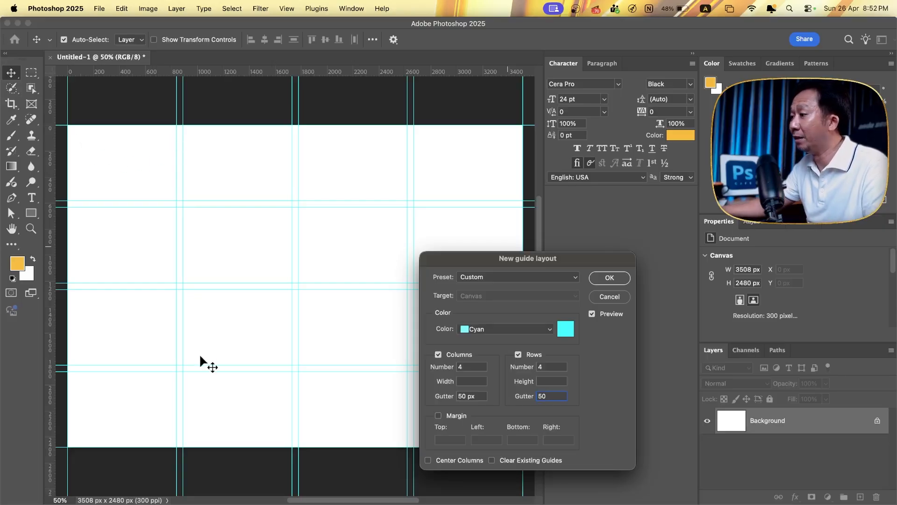
click(452, 414)
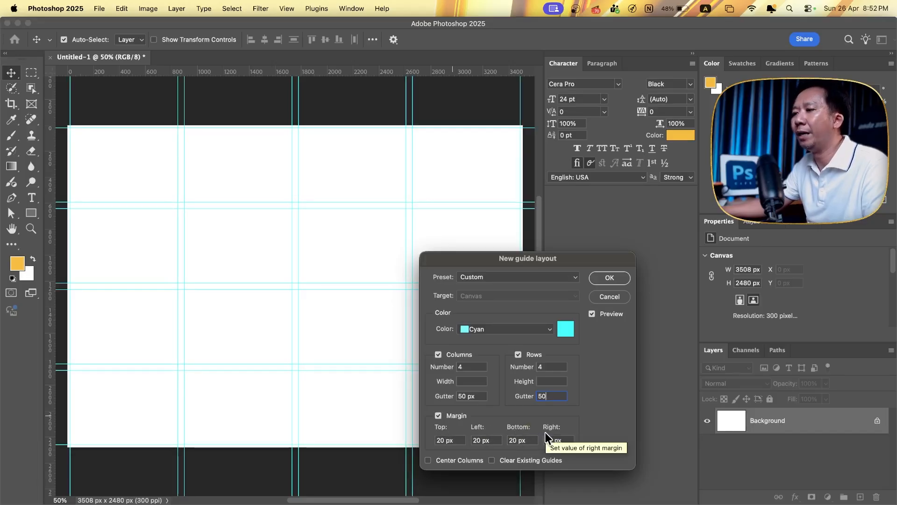
click(462, 440)
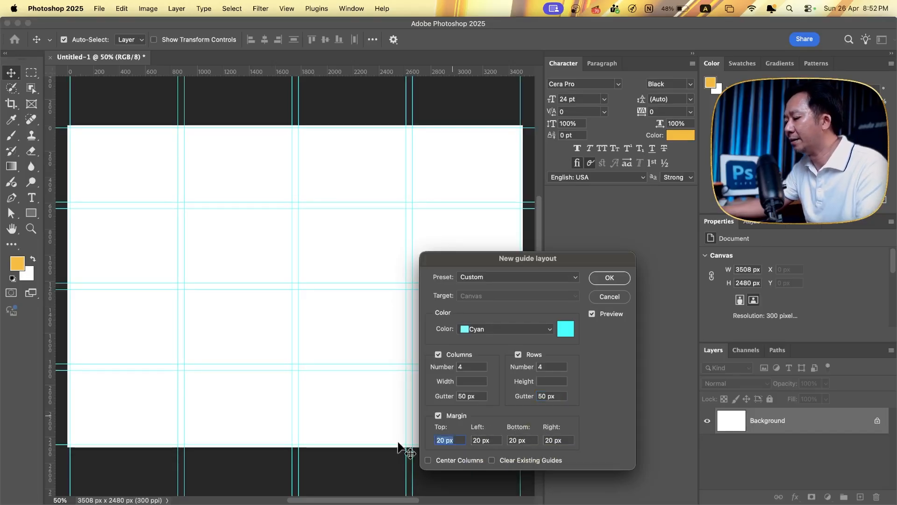
text(50)
key(Tab)
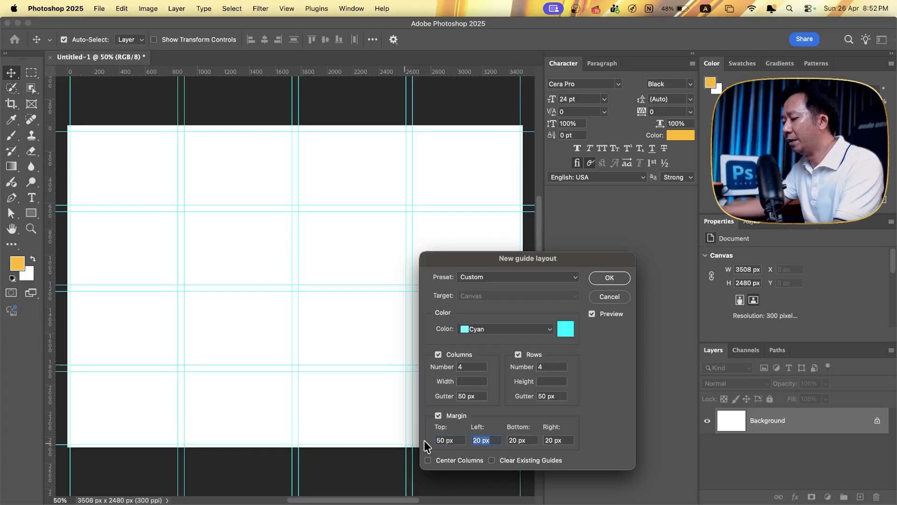
text(50)
key(Tab)
text(50)
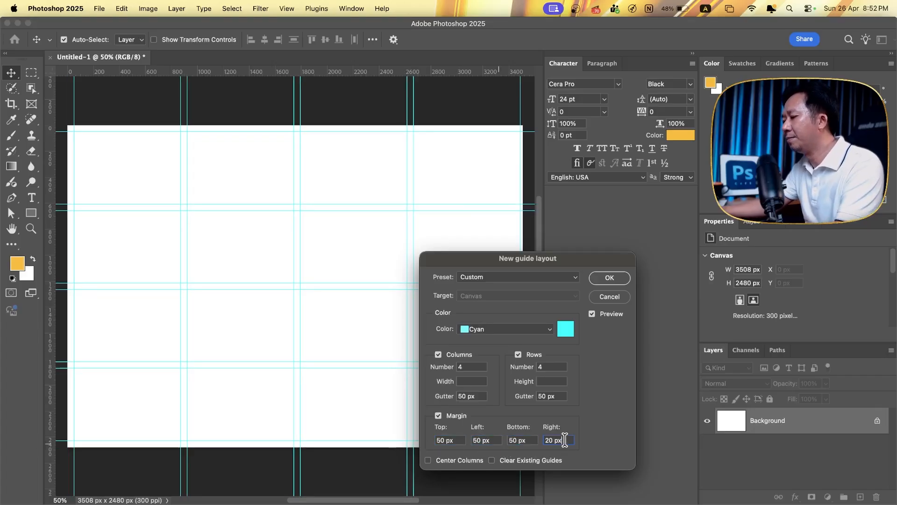
text(50)
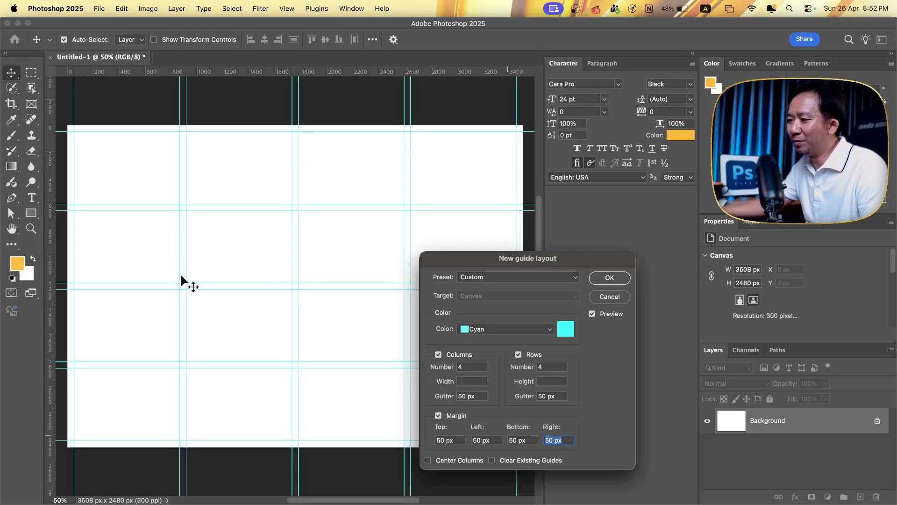
click(610, 278)
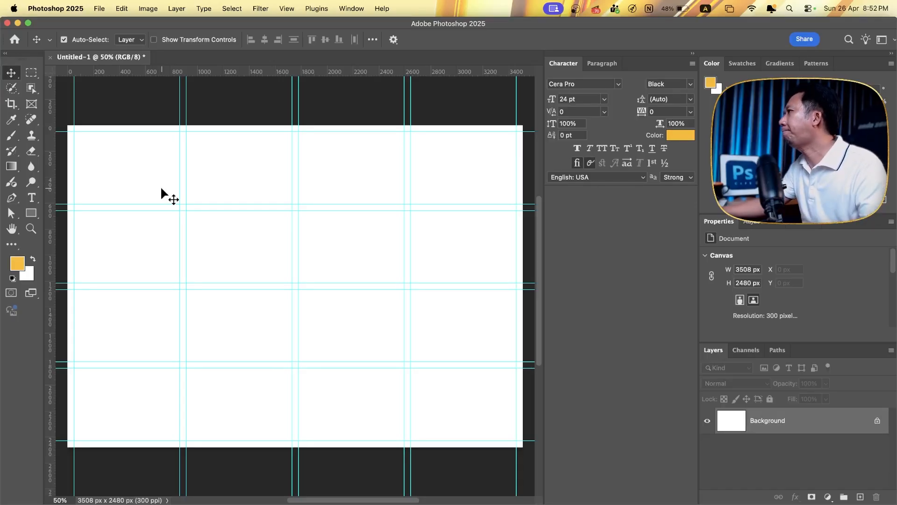
- View the shape tool variants and activate the rectangular Frame tool
click(32, 106)
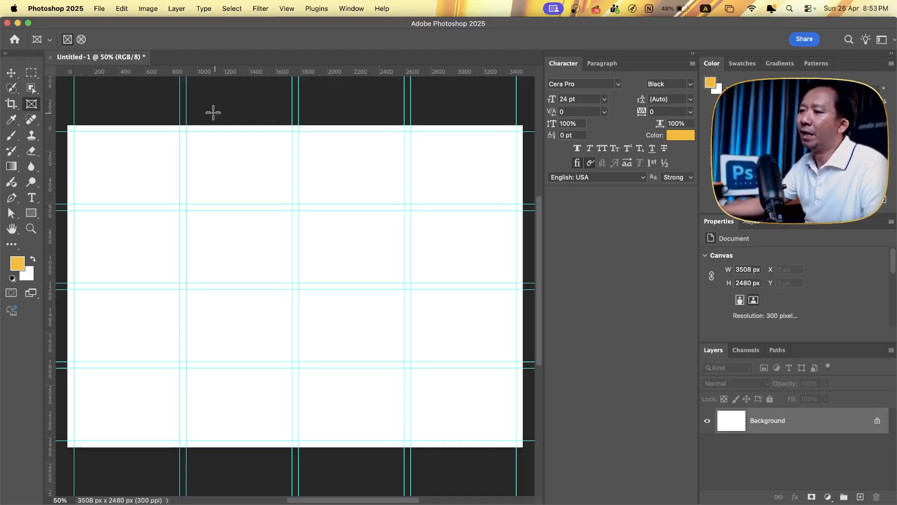
click(35, 211)
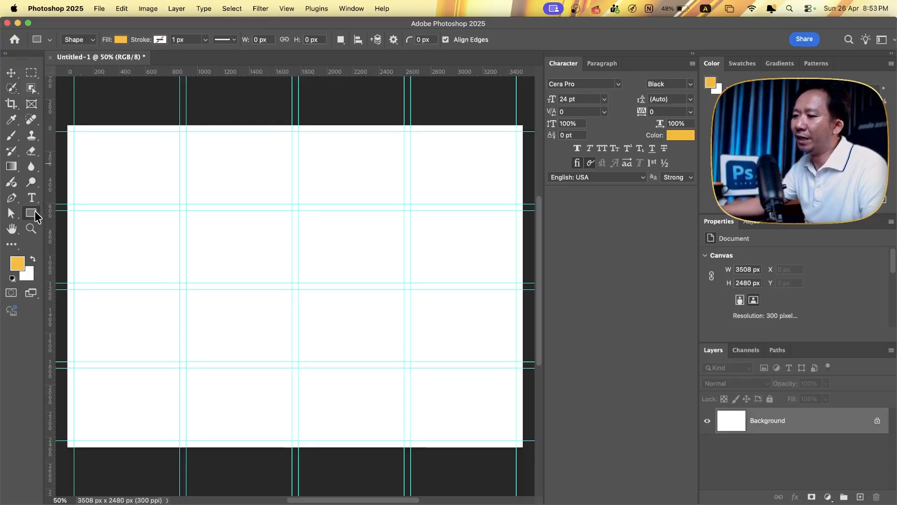
right_click(35, 211)
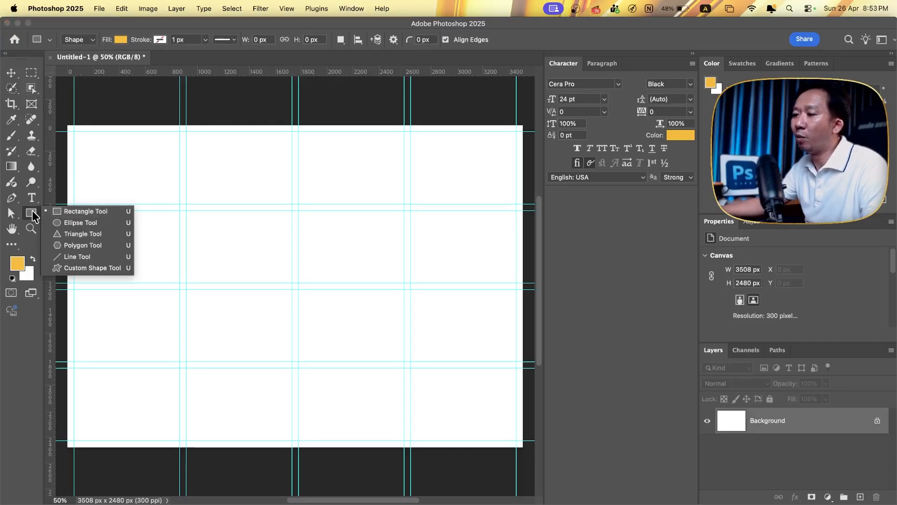
click(32, 210)
click(31, 104)
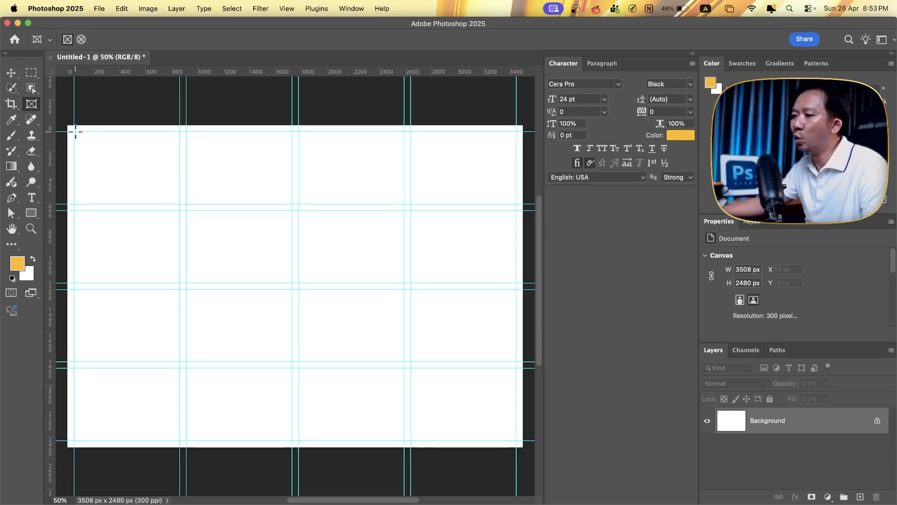
- Try drawing a rectangular frame from the corner of the first guide cell and undo it
drag(74, 132, 161, 185)
key(super+z)
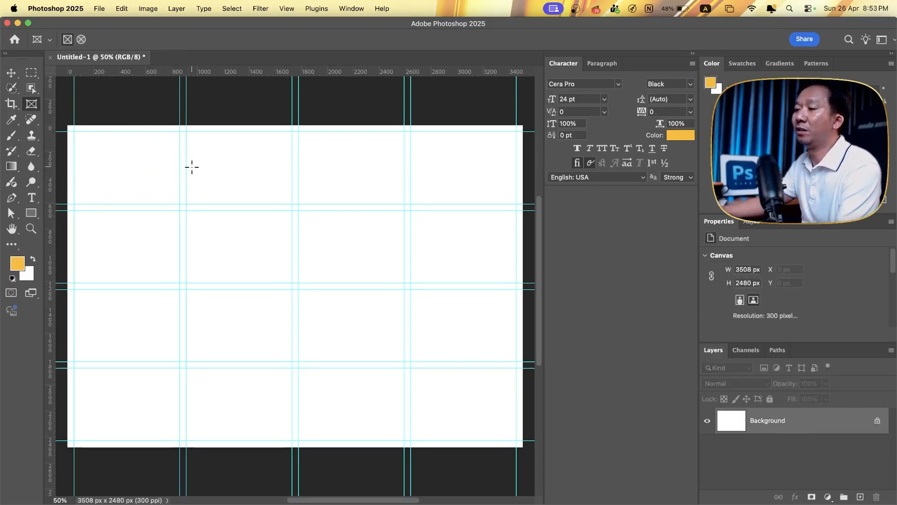
- Check the document's snapping setting without changing it
click(285, 8)
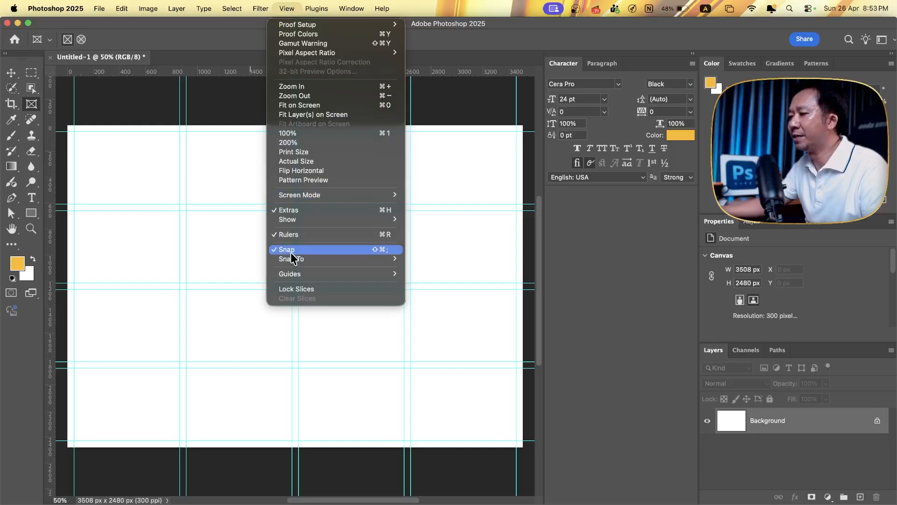
mouse_move(308, 258)
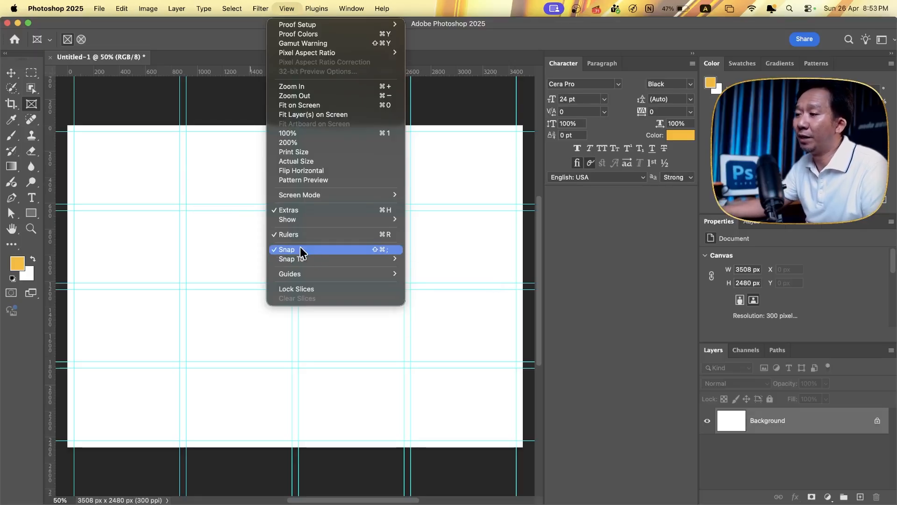
click(189, 34)
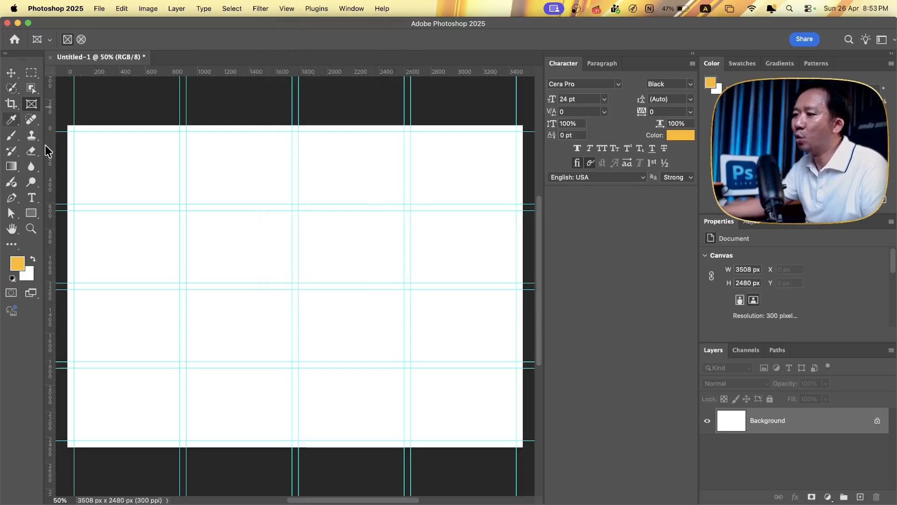
- Draw rectangular frames in the first three top-row guide cells, and duplicate the third into the fourth cell and the cell below it
drag(73, 132, 177, 204)
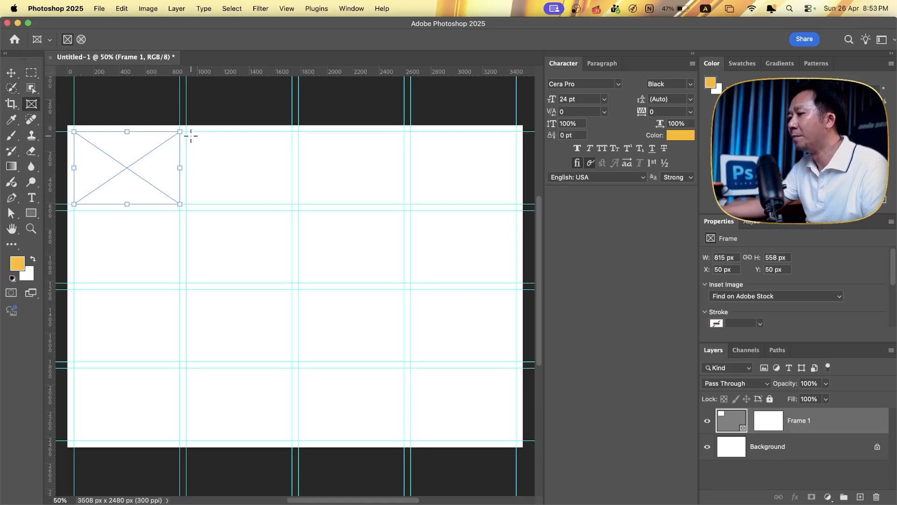
drag(186, 132, 292, 203)
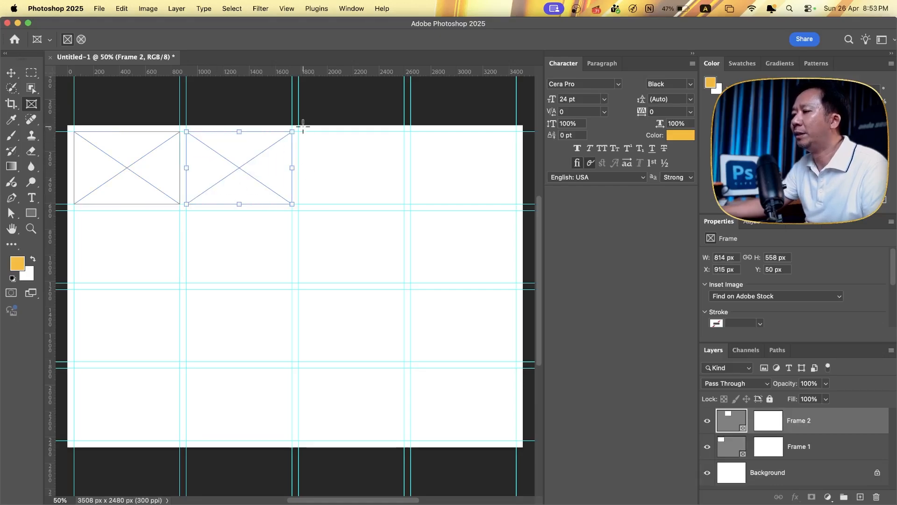
drag(299, 132, 404, 204)
click(10, 72)
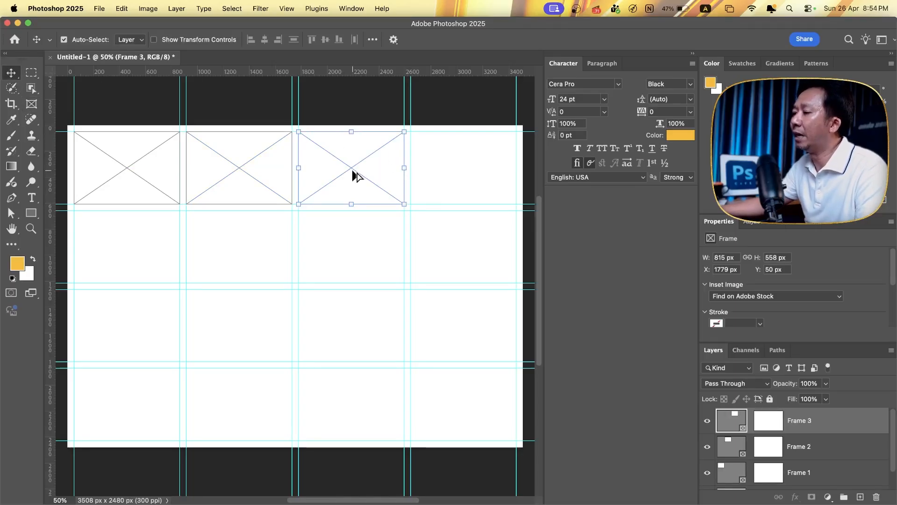
drag(354, 176, 466, 246)
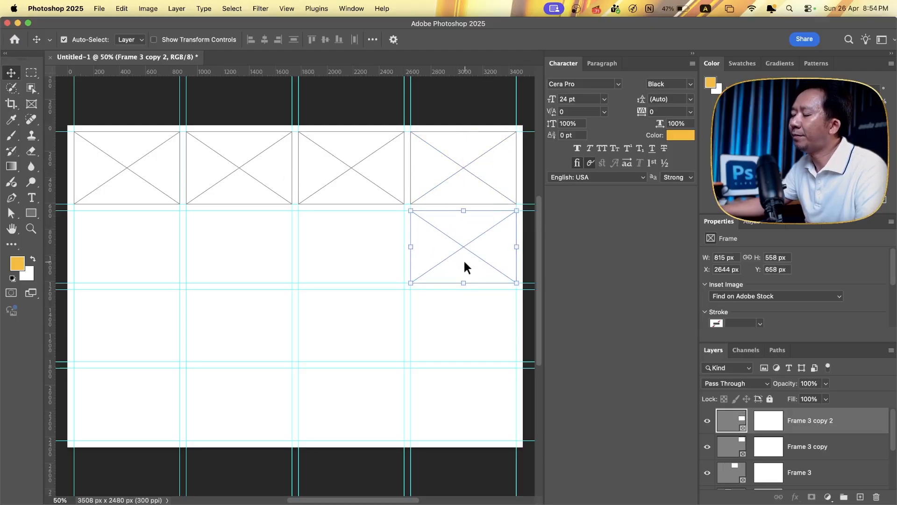
- Duplicate the first frame into the second row and enlarge the copy across two columns and two rows, about 1679 × 1166 px
drag(135, 200, 186, 246)
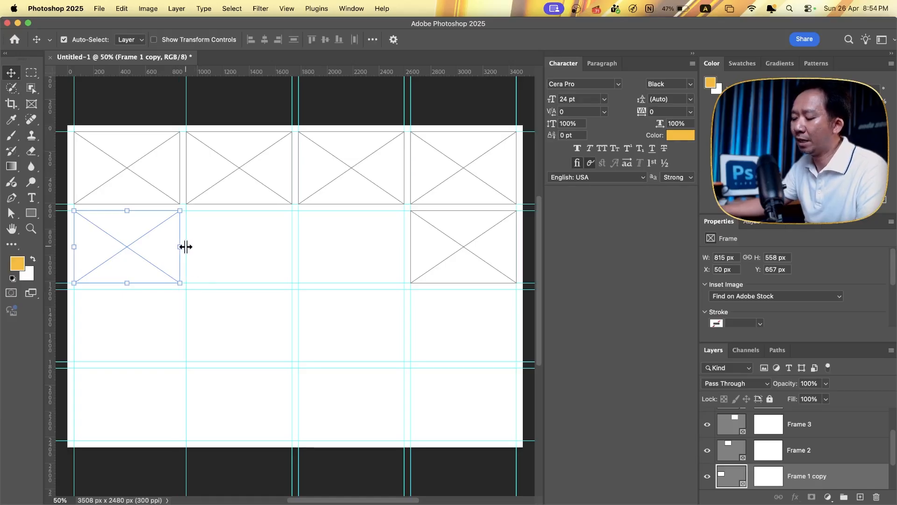
key(super+z)
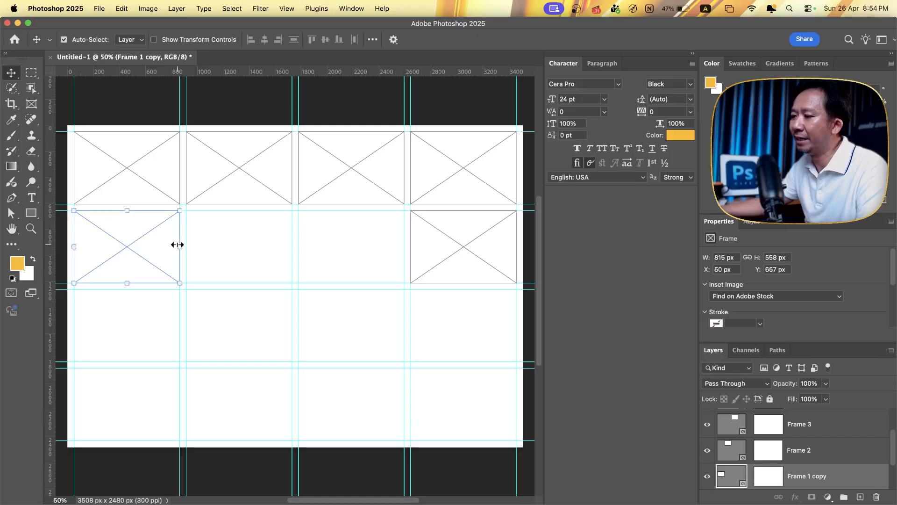
drag(177, 245, 291, 249)
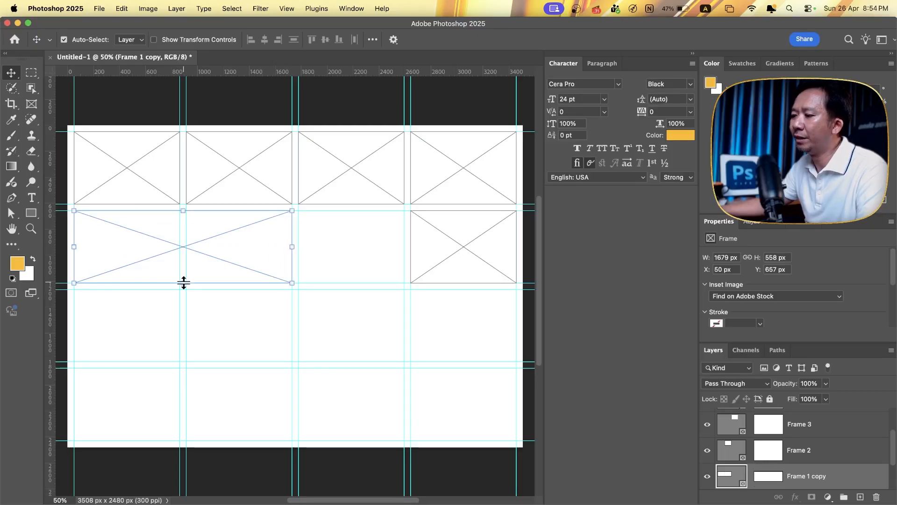
drag(184, 282, 184, 361)
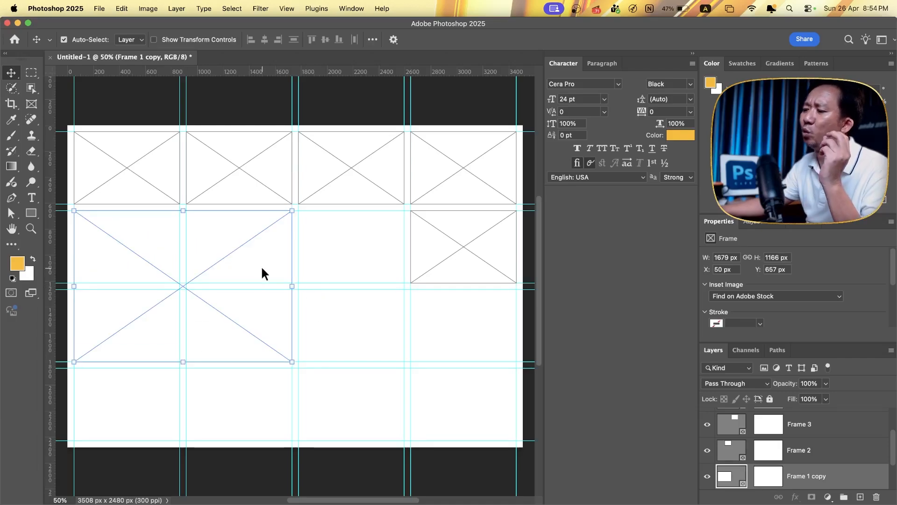
click(341, 248)
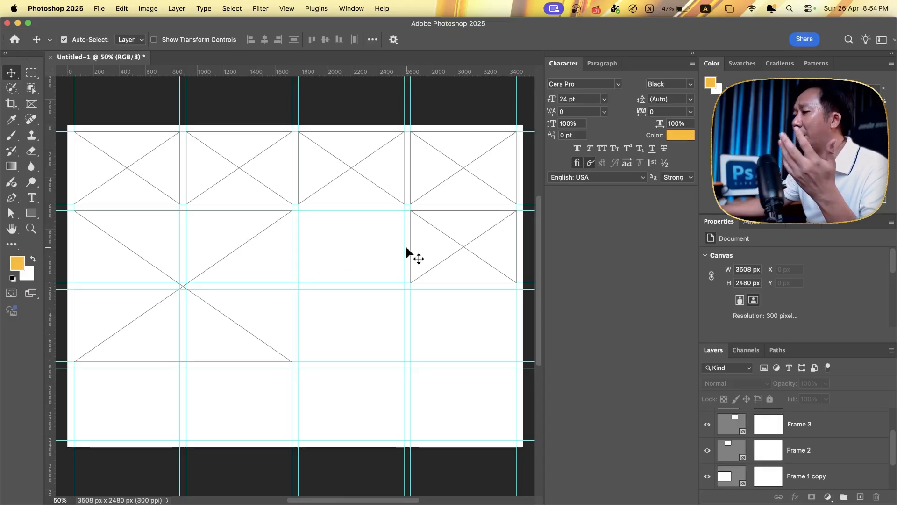
- Widen the second-row frame in the last column to span the third and fourth columns, about 1680 px wide
click(459, 253)
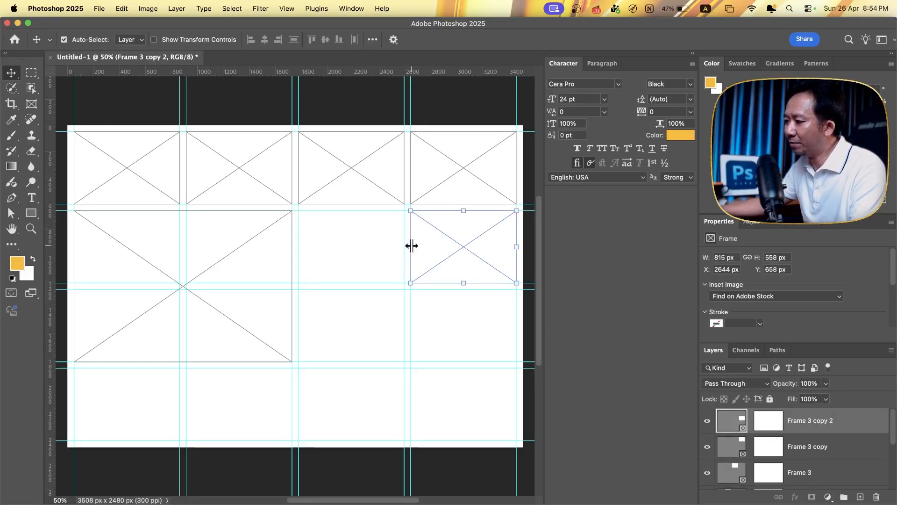
drag(411, 245, 299, 244)
key(super+z)
click(320, 306)
click(208, 171)
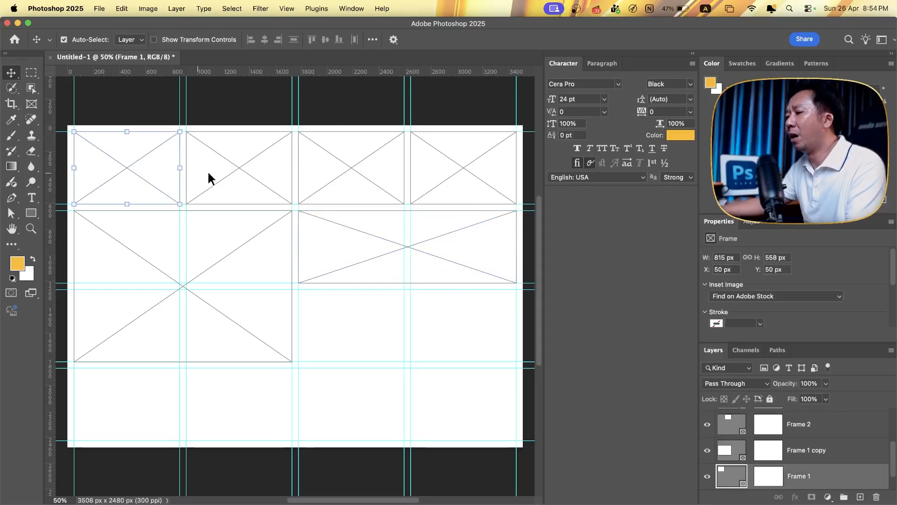
click(376, 246)
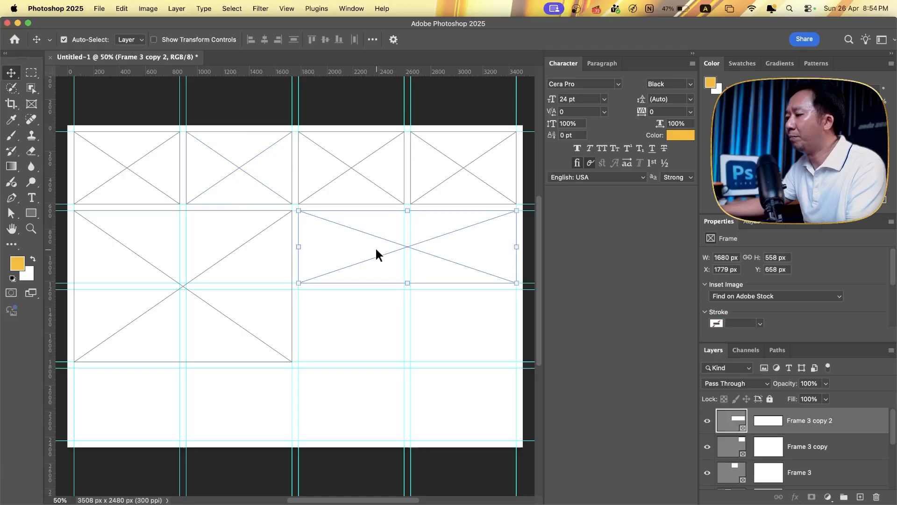
click(268, 265)
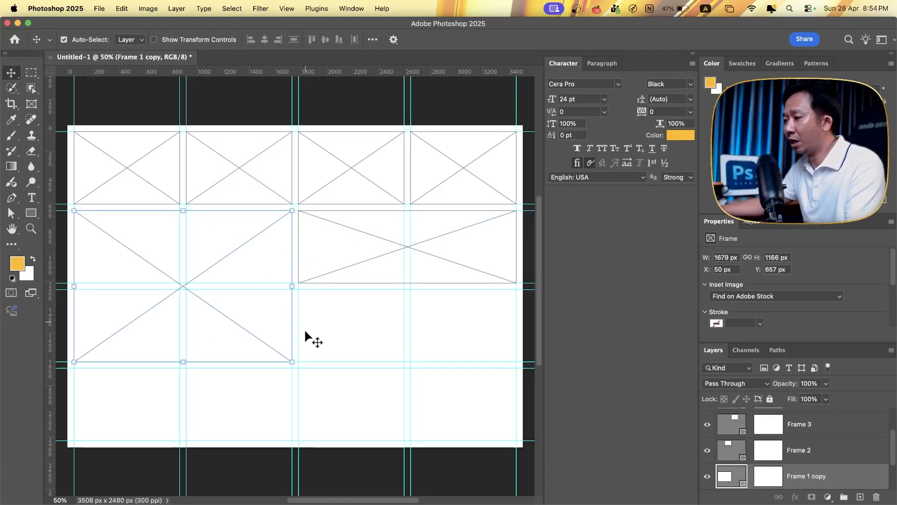
click(370, 340)
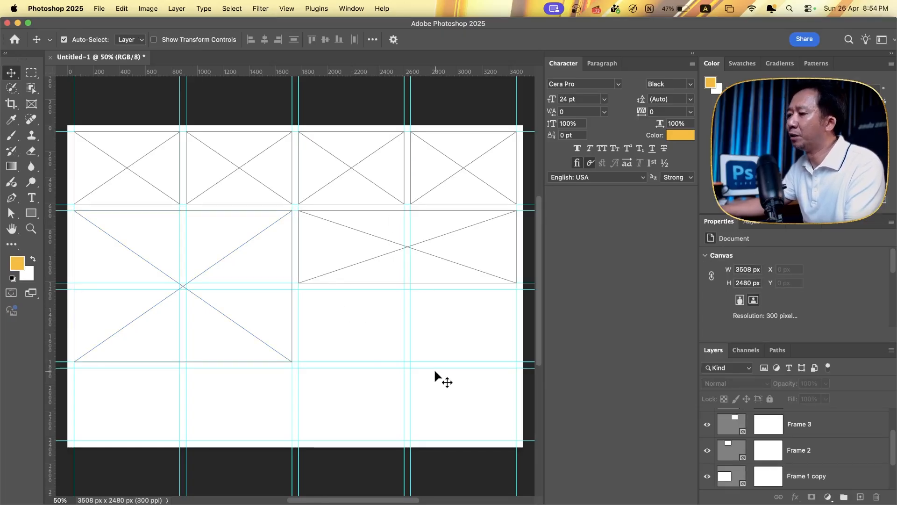
- Create a tall frame in the last column's bottom two rows from the two-column frame, and copy a single-cell frame into the third-row cell beside it
drag(358, 260, 408, 441)
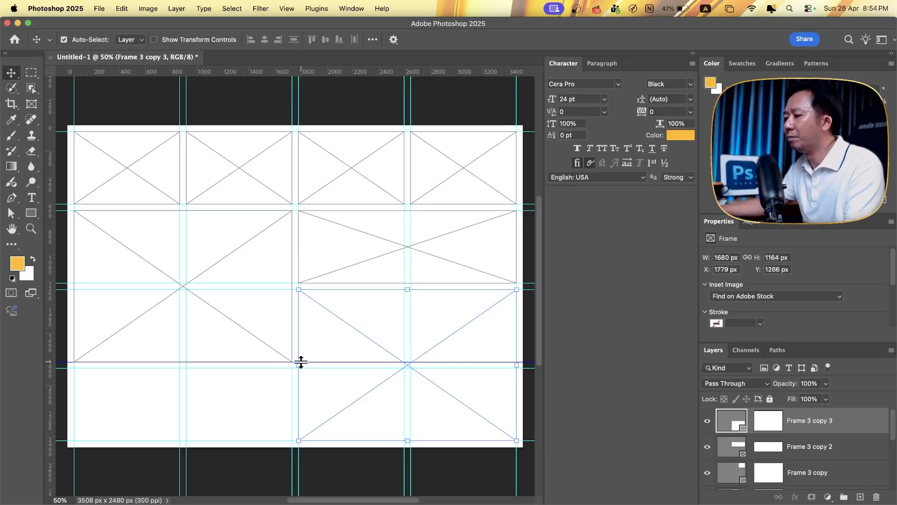
drag(300, 357, 413, 348)
click(327, 302)
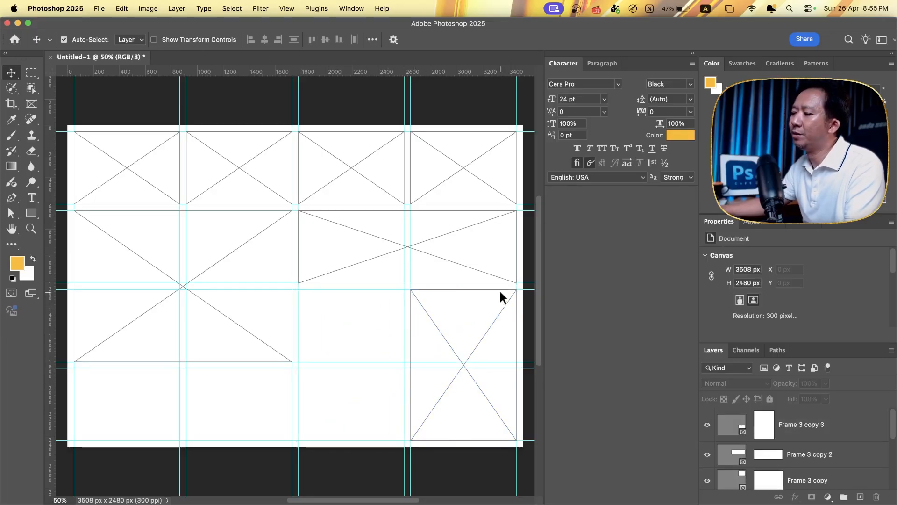
click(359, 178)
drag(356, 165, 364, 326)
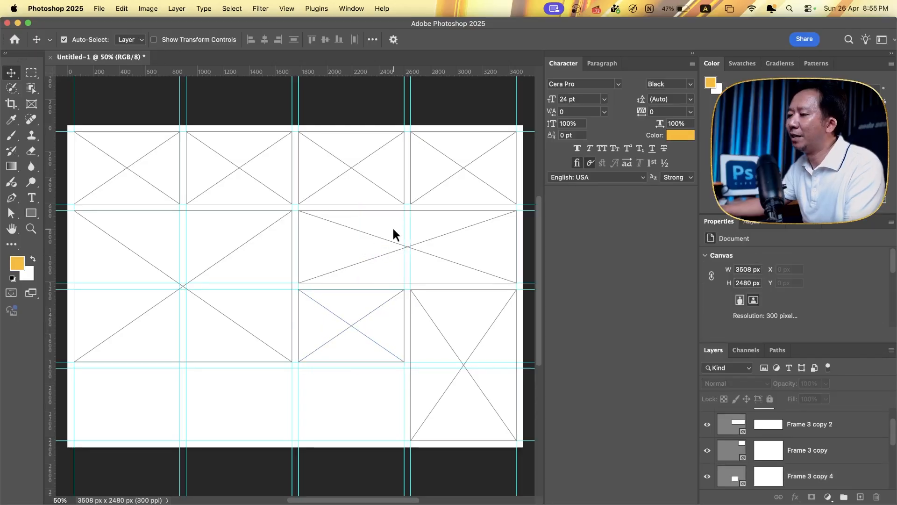
- Duplicate the two-column frame into the bottom row and widen the copy across the first three columns, about 2544 px
drag(392, 227, 158, 399)
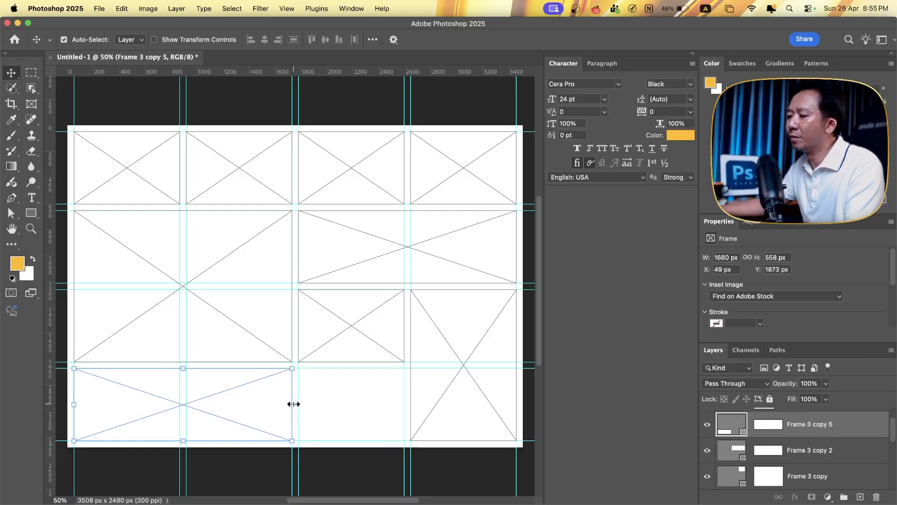
drag(293, 404, 403, 403)
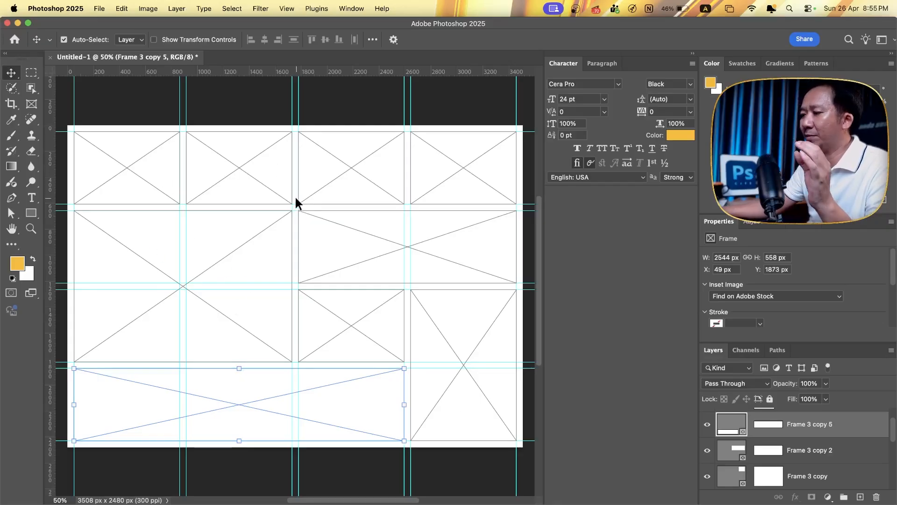
click(241, 93)
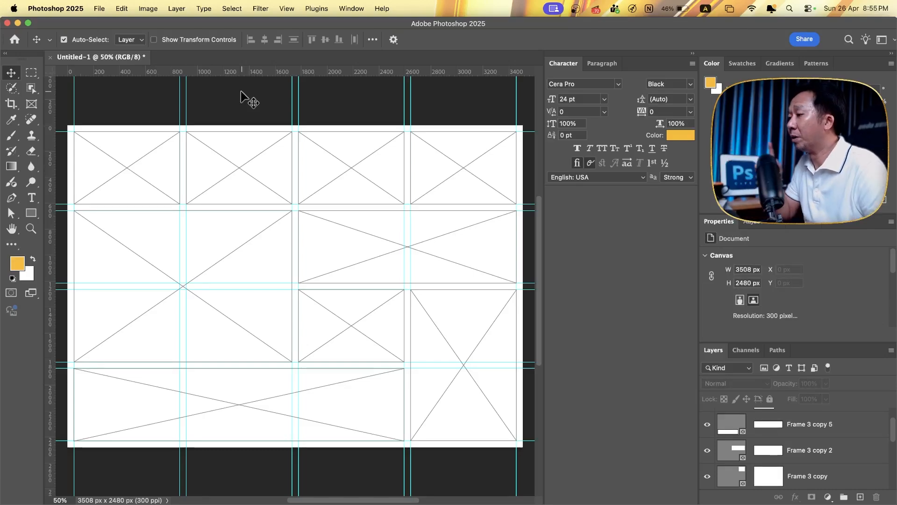
- Select the collage frames one after another to examine the finished layout, and clear the selection
click(142, 153)
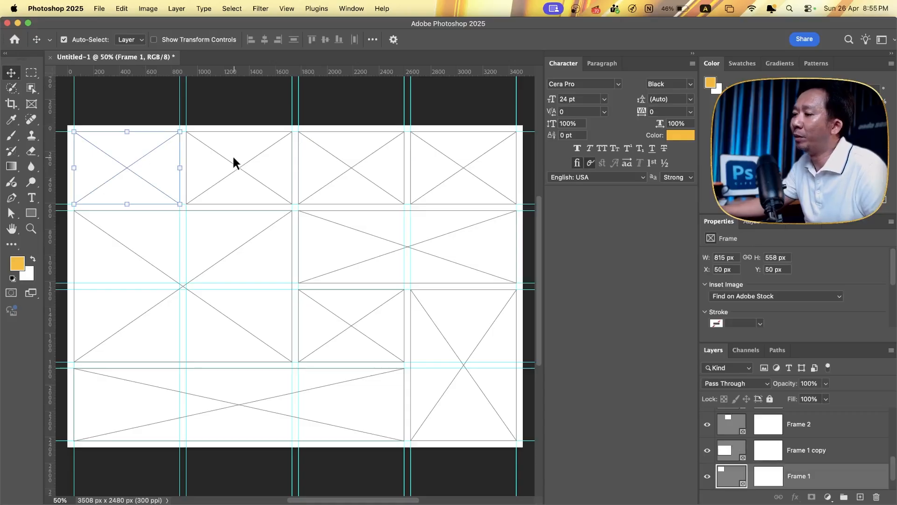
click(232, 155)
click(328, 170)
click(260, 254)
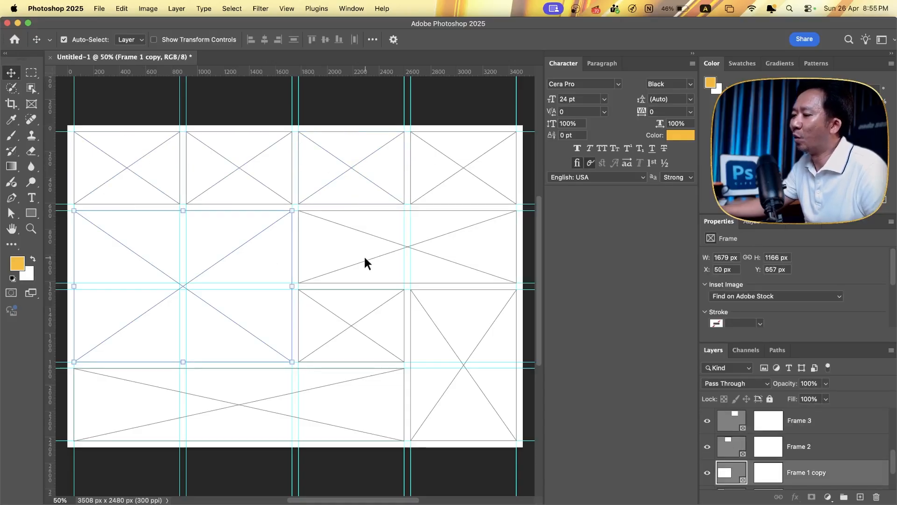
click(363, 254)
click(246, 251)
click(370, 283)
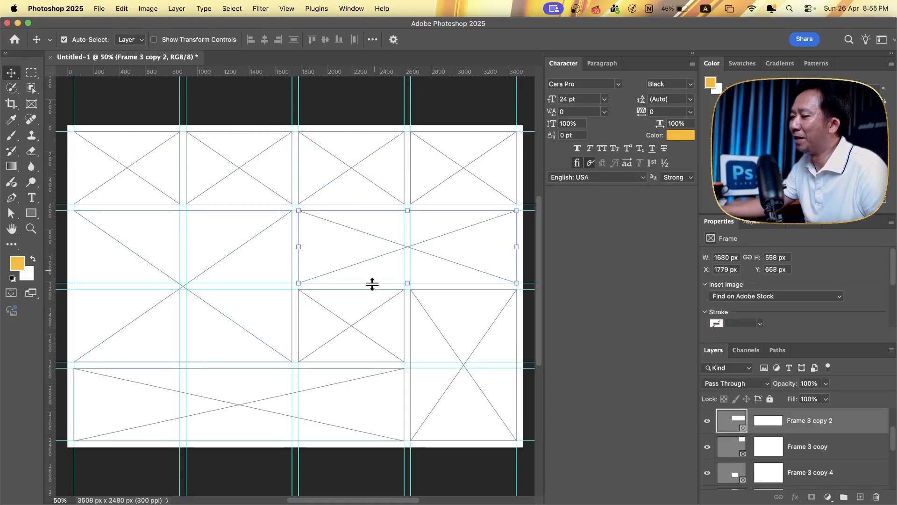
click(442, 325)
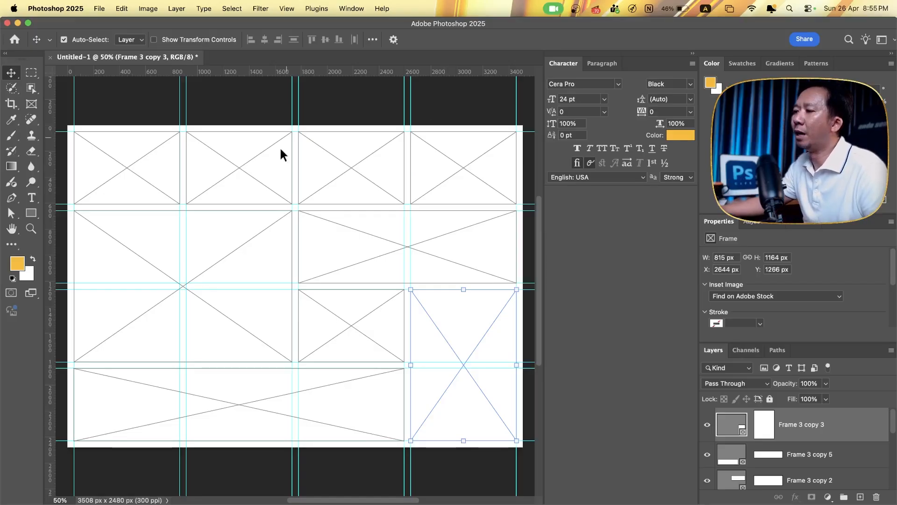
click(145, 183)
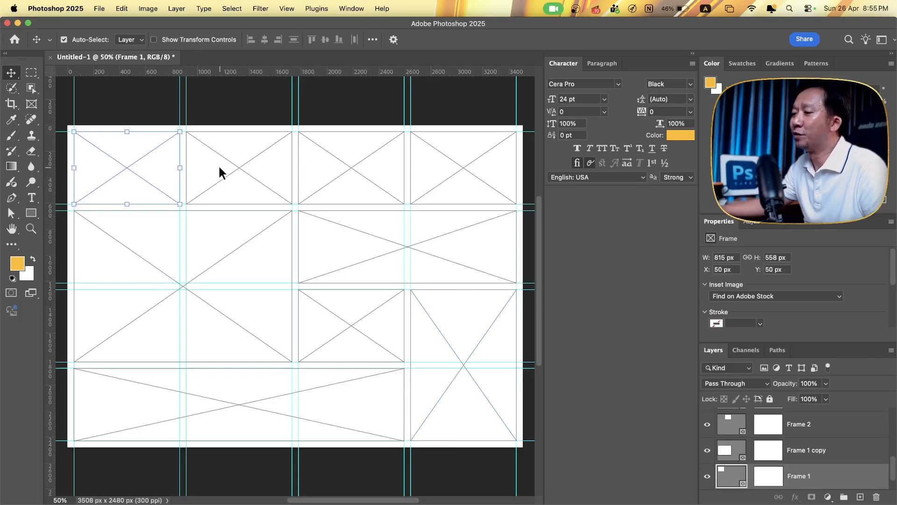
click(233, 121)
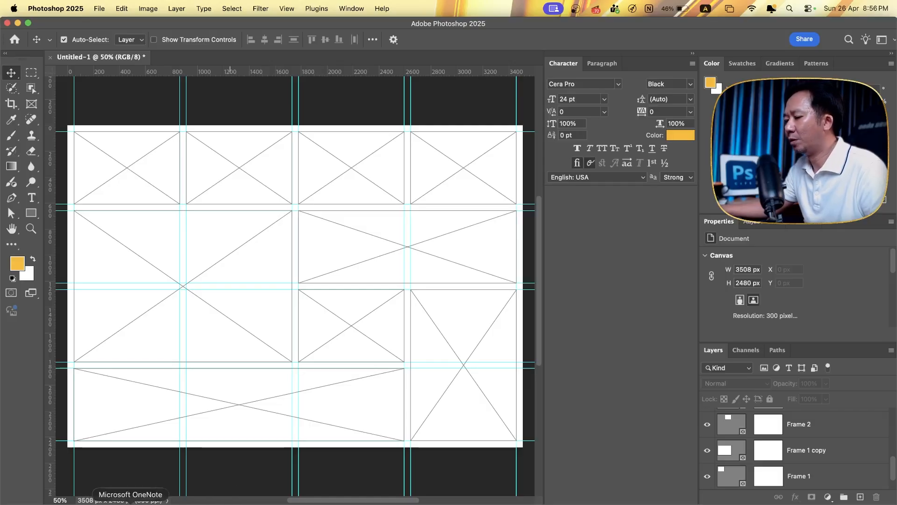
click(48, 500)
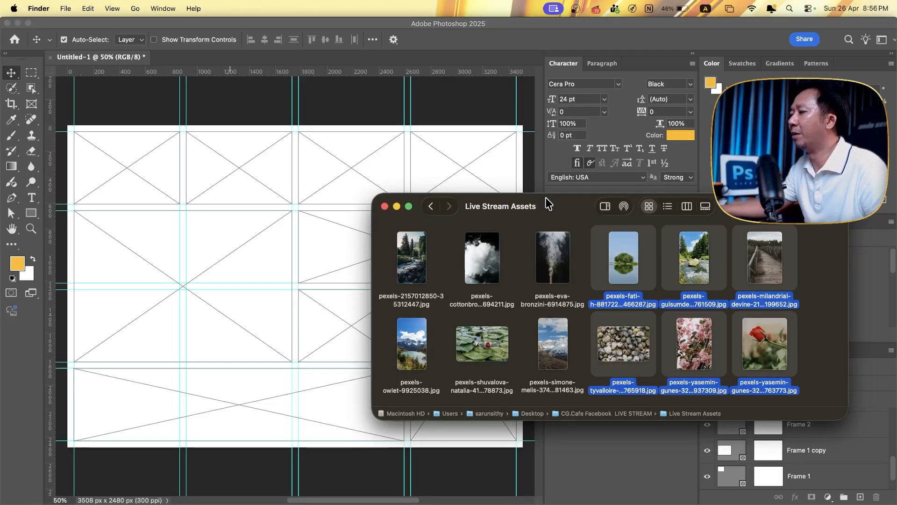
drag(546, 197, 537, 243)
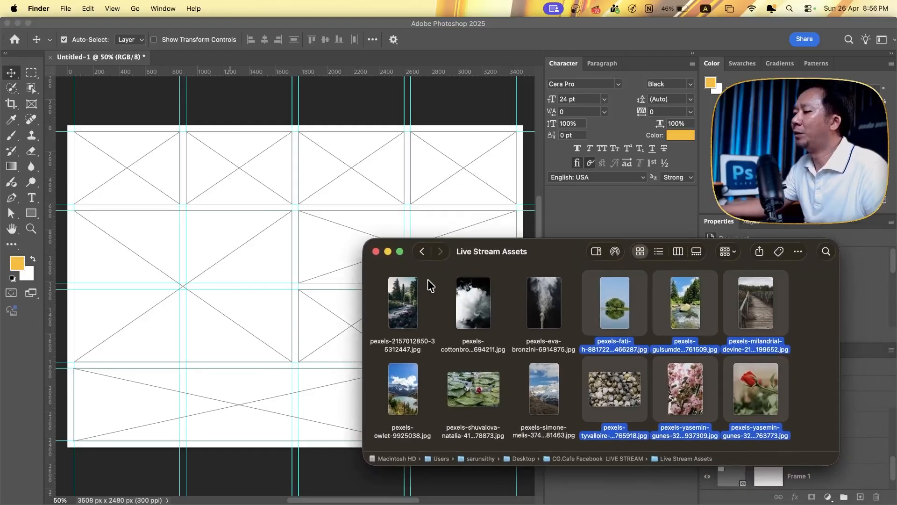
drag(470, 249, 659, 243)
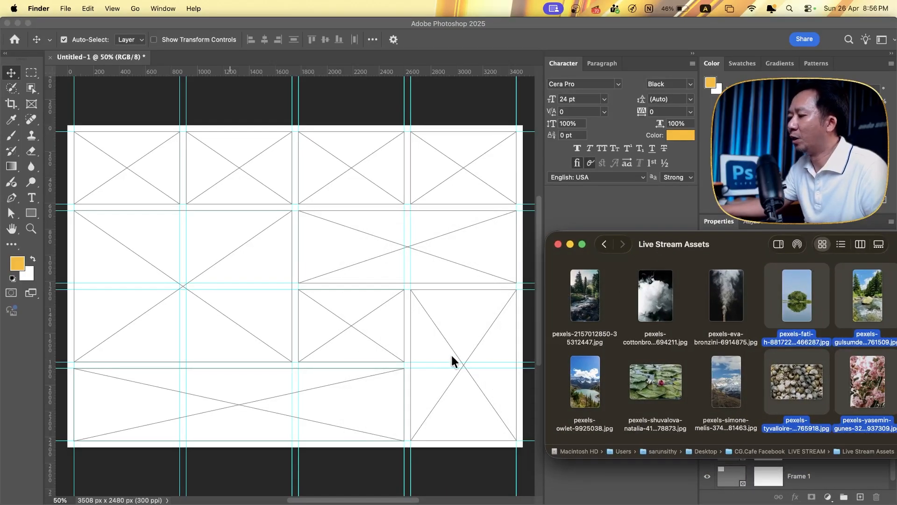
drag(580, 293, 474, 339)
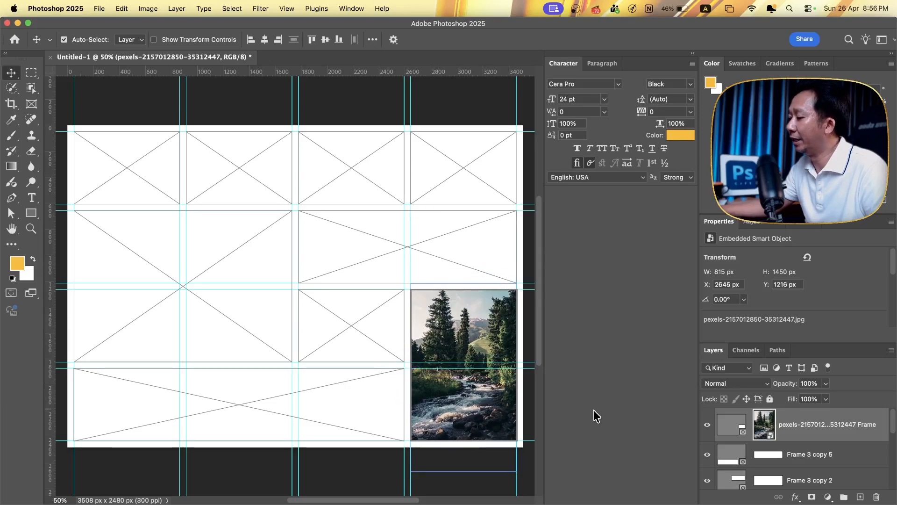
- Place the snail-shell photo pexels-tyvalloire-35765918.jpg from the Live Stream Assets folder into the large two-by-two frame
click(72, 501)
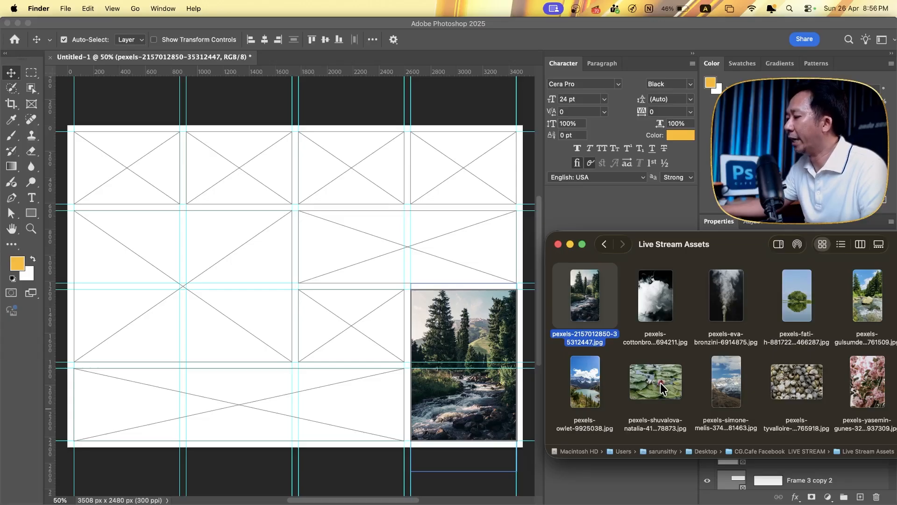
drag(723, 245, 708, 225)
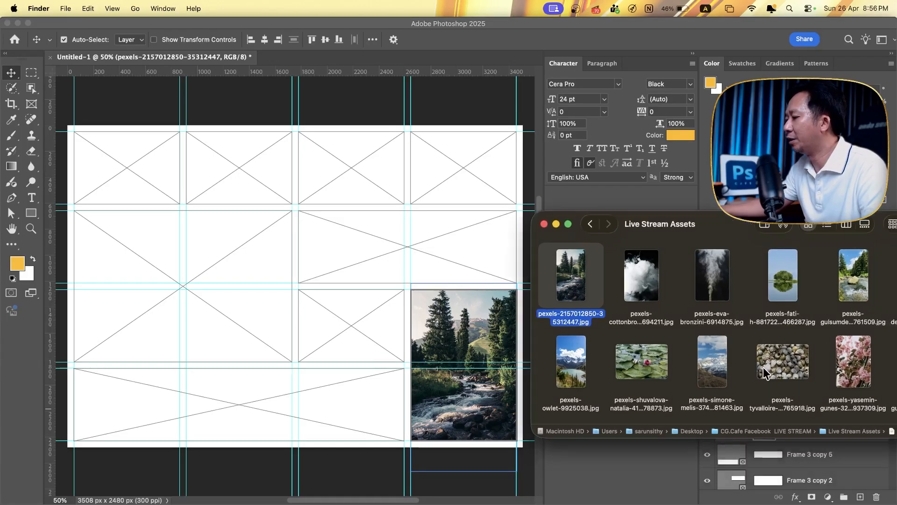
drag(763, 366, 190, 267)
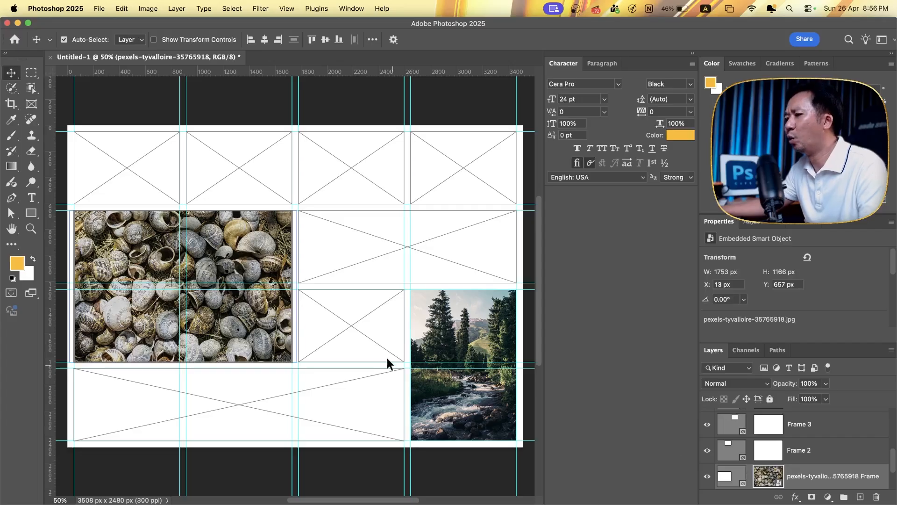
- Preview the collage with the interface panels hidden, restore them, and switch back to the image folder in Finder
key(Tab)
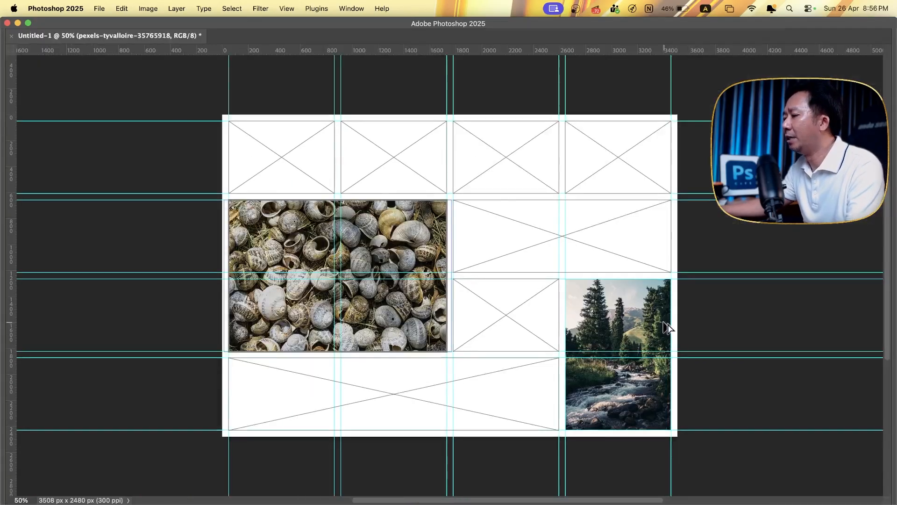
key(Tab)
key(super+Tab)
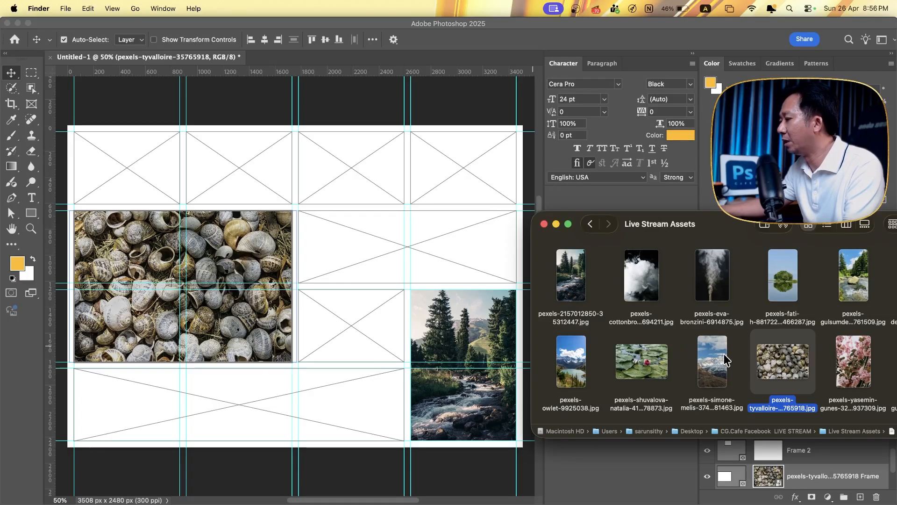
- Place the pink blossom photo from the Live Stream Assets folder into the first top-row frame and the river-rock photo into the second
drag(785, 341, 141, 149)
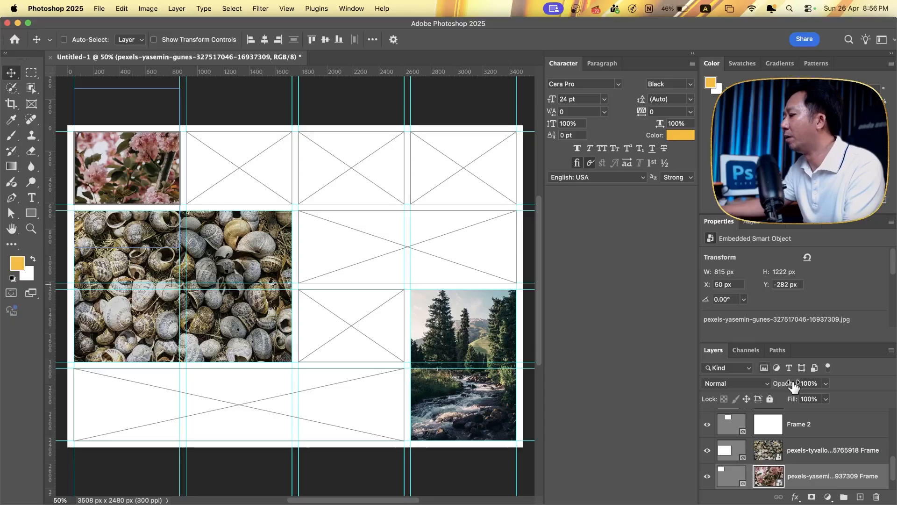
key(super+Tab)
drag(849, 275, 257, 161)
key(super+Tab)
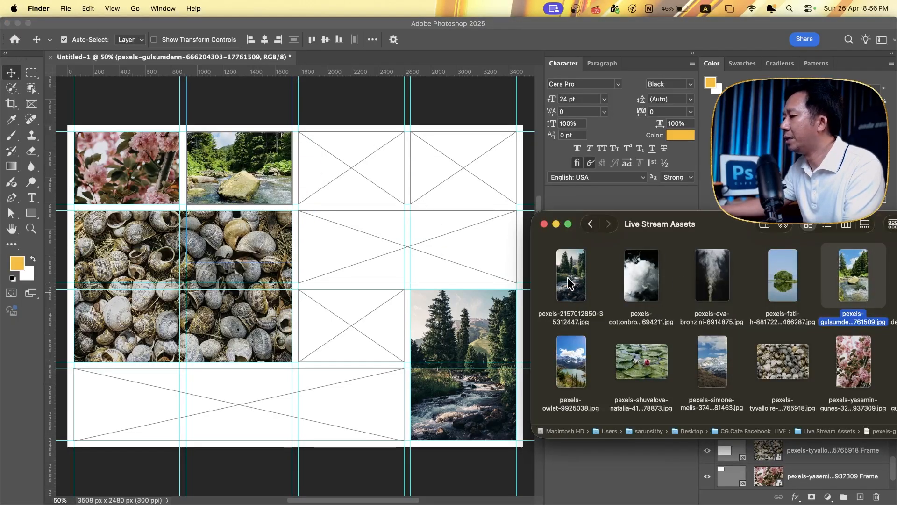
drag(566, 279, 357, 184)
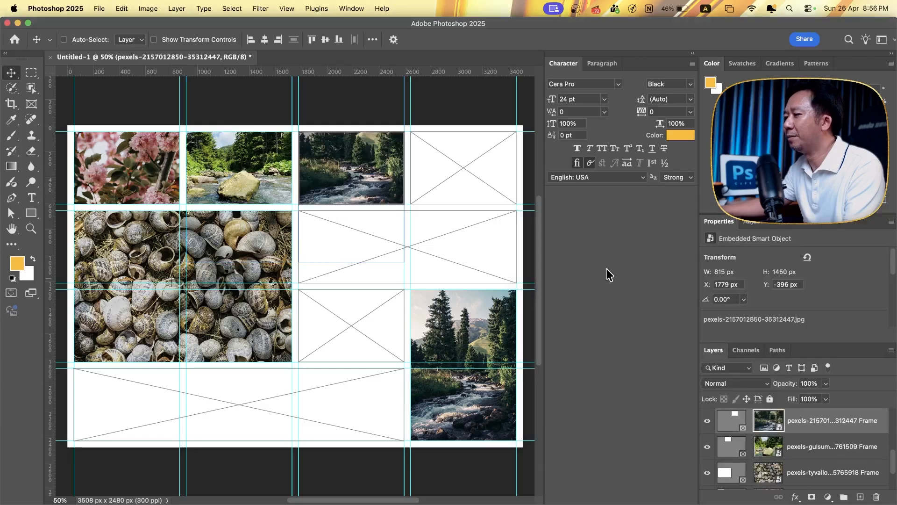
key(super+Tab)
drag(632, 371, 466, 235)
key(super+Tab)
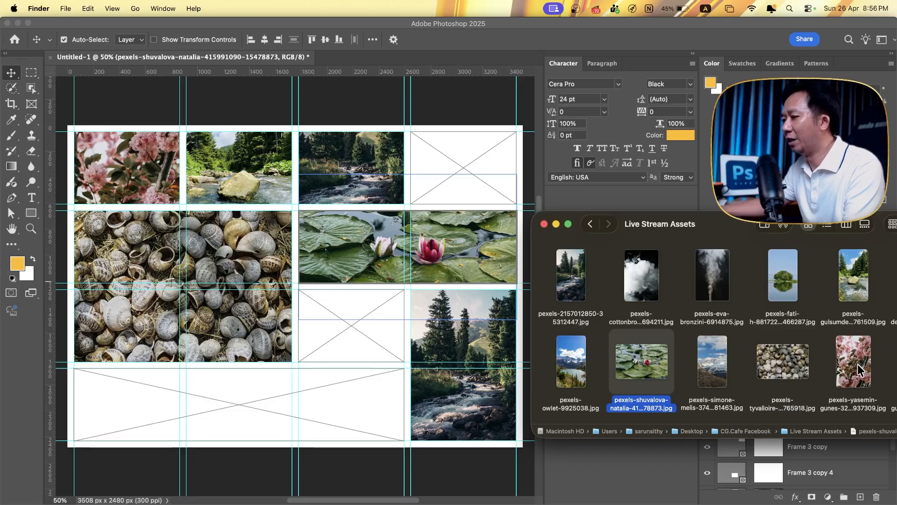
- Place pexels-owlet-9925038.jpg into the small frame below the water lilies and the snowy-peak photo into the last top-row frame
drag(566, 365, 358, 329)
key(super+Tab)
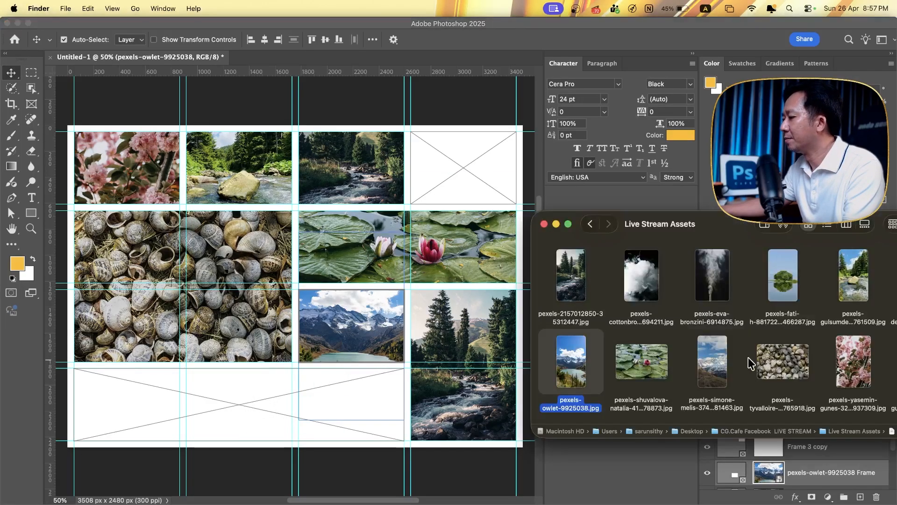
drag(708, 369, 467, 188)
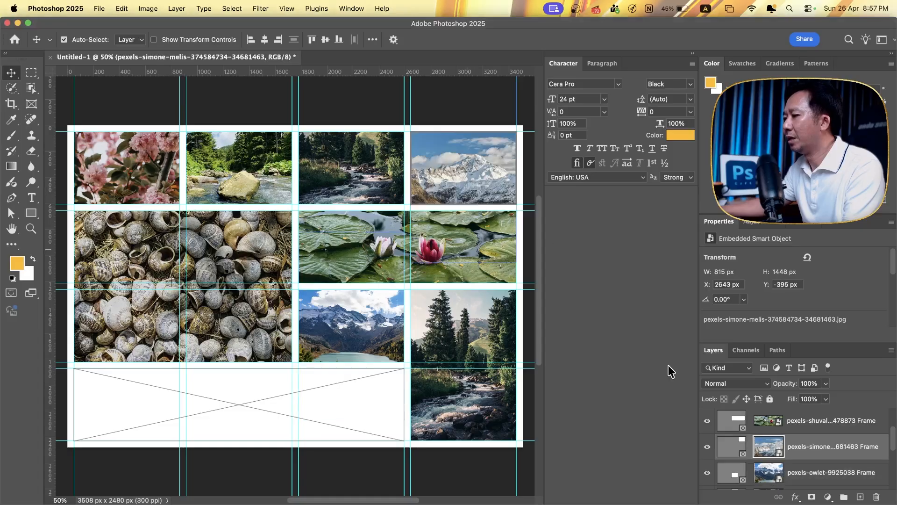
- Place the island-tree reflection photo from the Live Stream Assets folder into the wide three-column frame in the bottom row
key(super+Tab)
drag(787, 285, 326, 311)
drag(329, 424, 335, 397)
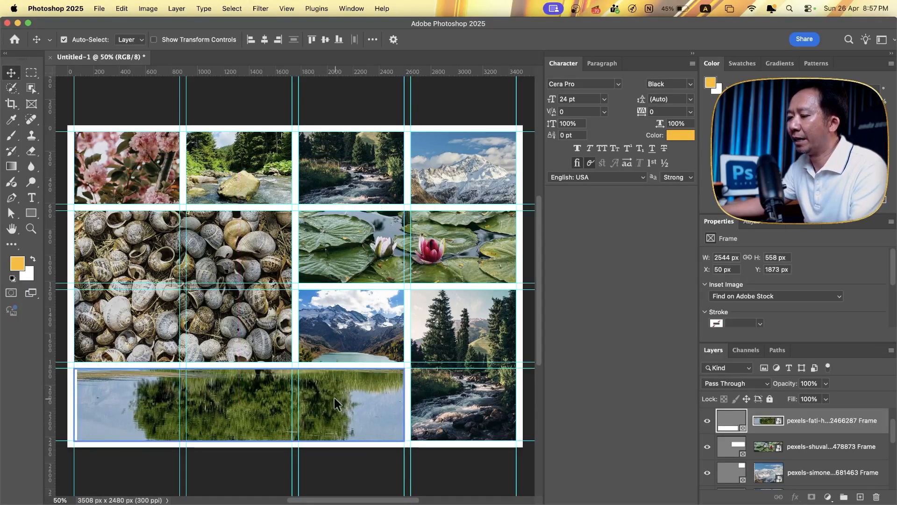
key(super+z)
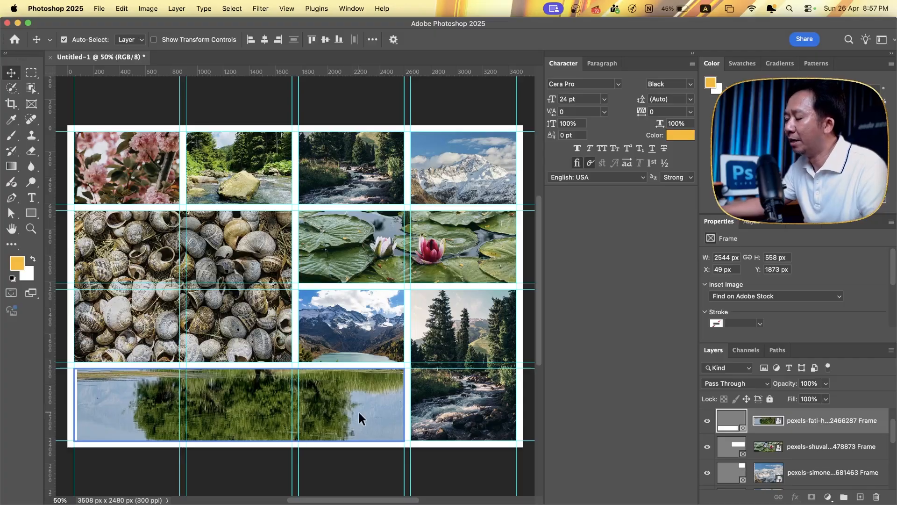
- Select the tree reflection photo inside the wide bottom frame and shift it to cover the empty strip at the frame's left edge
super+click(351, 354)
super+click(349, 389)
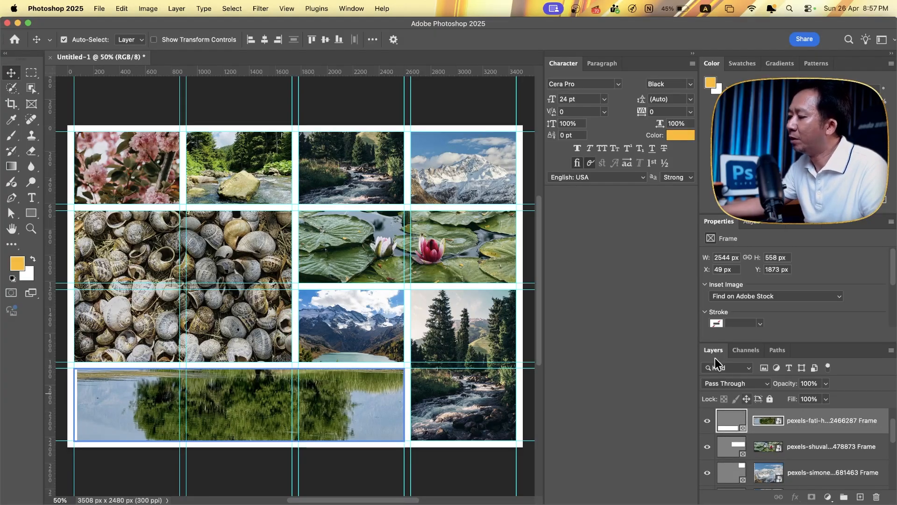
click(771, 423)
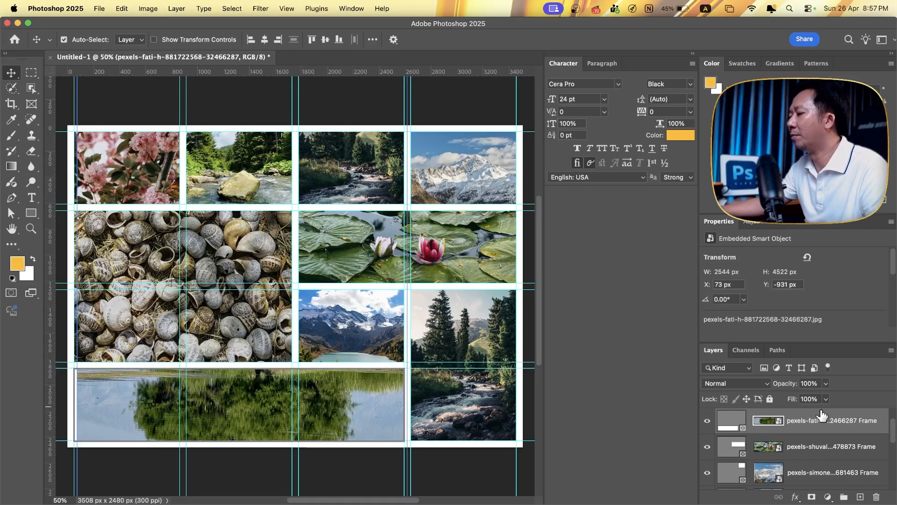
click(778, 421)
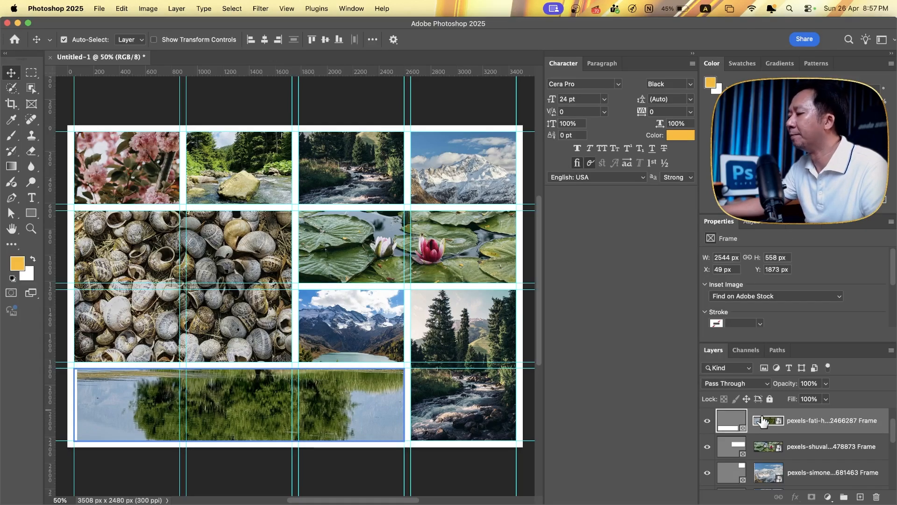
click(367, 399)
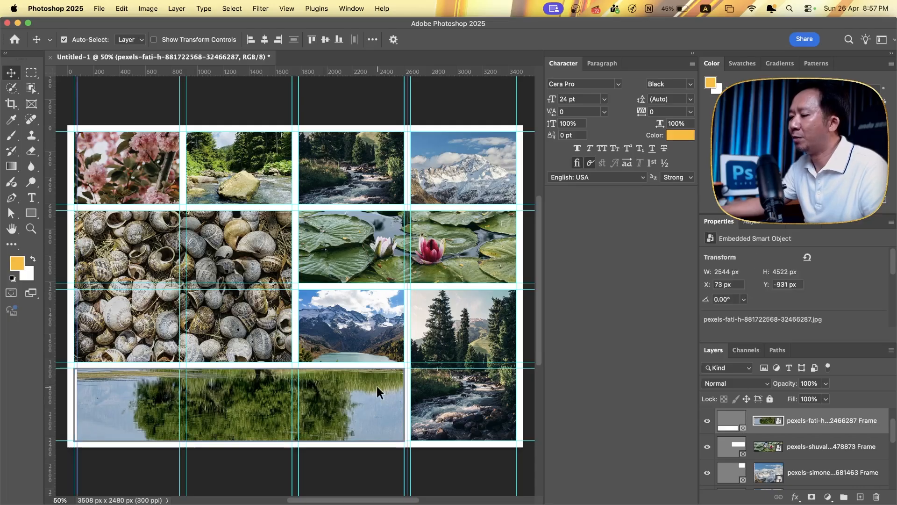
mouse_move(368, 399)
mouse_down()
mouse_move(372, 407)
mouse_move(363, 406)
mouse_up()
- Enlarge the snail-shell photo to 2252 × 1498 px and reposition it to fill the large two-by-two frame
click(251, 323)
click(248, 215)
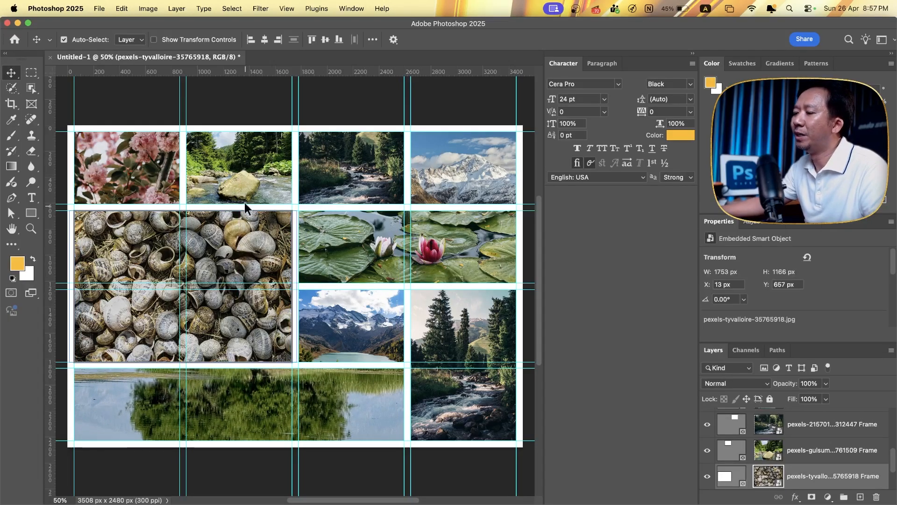
drag(247, 215, 228, 232)
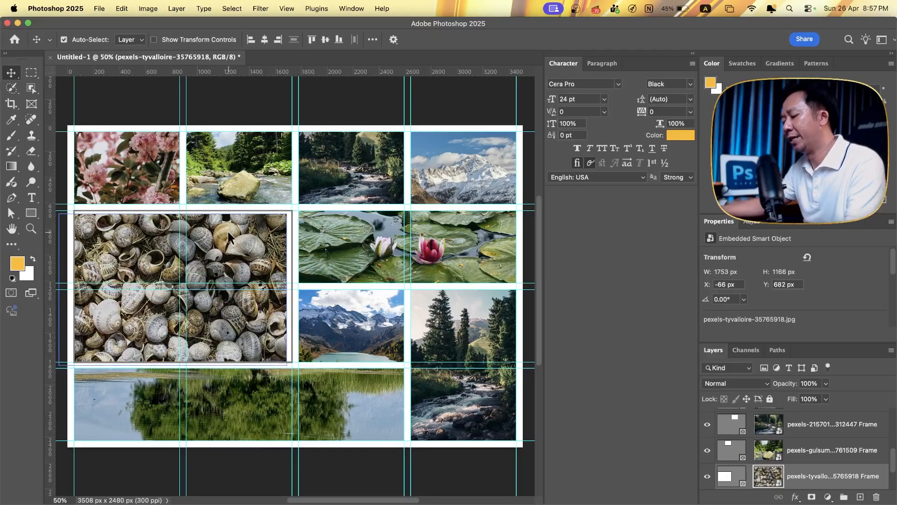
key(ctrl+t)
drag(285, 289, 347, 288)
drag(228, 253, 206, 254)
key(Return)
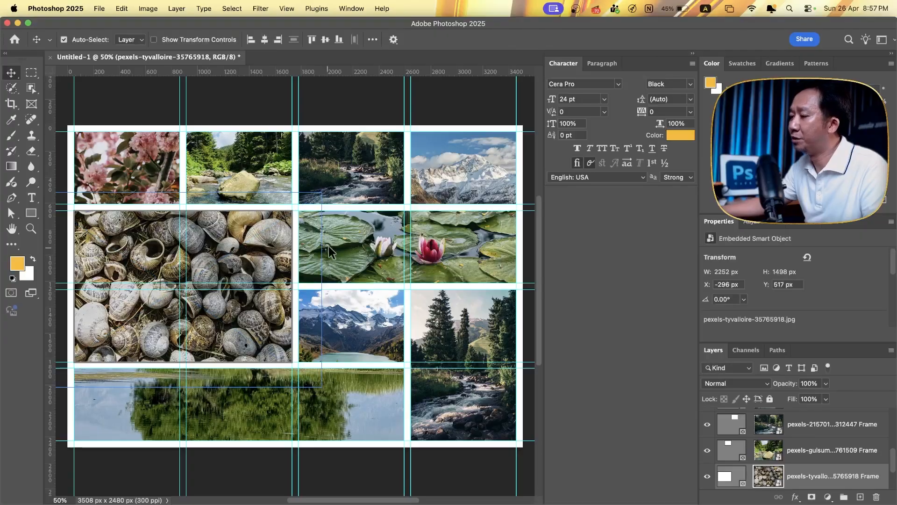
- Scale the water-lily photo to 14.90% and reposition it so both flowers sit within its wide frame
click(379, 247)
double_click(369, 246)
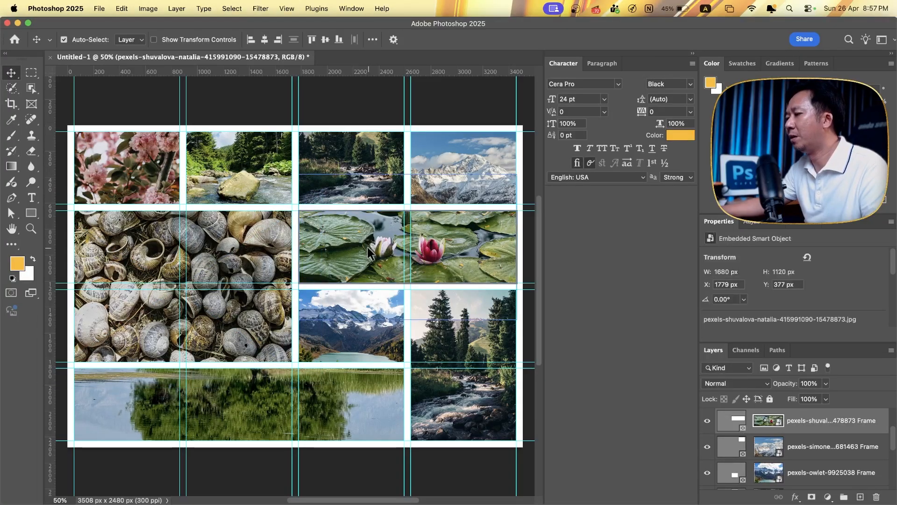
drag(367, 247, 367, 242)
key(super+t)
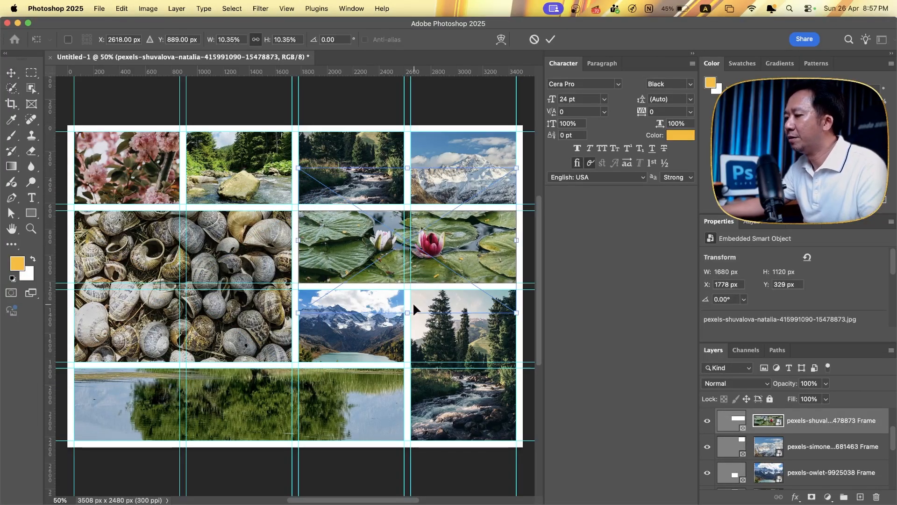
drag(408, 313, 408, 376)
drag(442, 261, 444, 233)
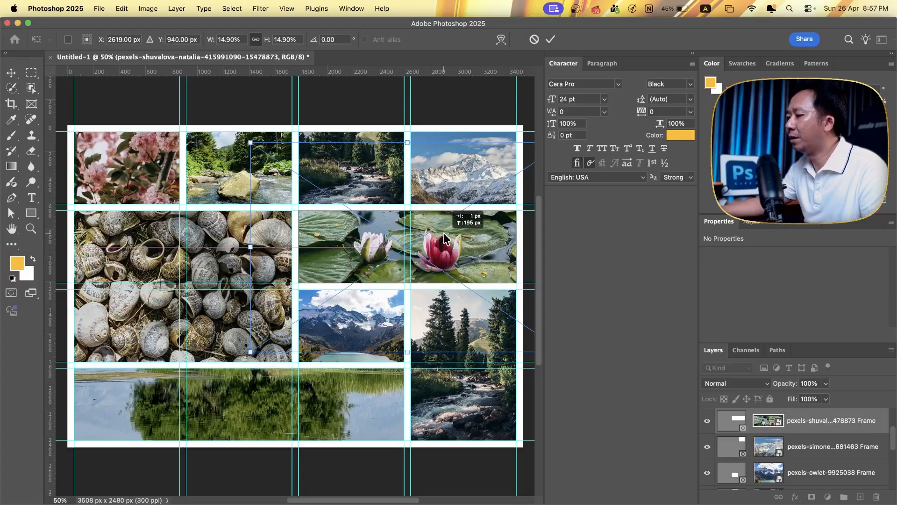
key(Return)
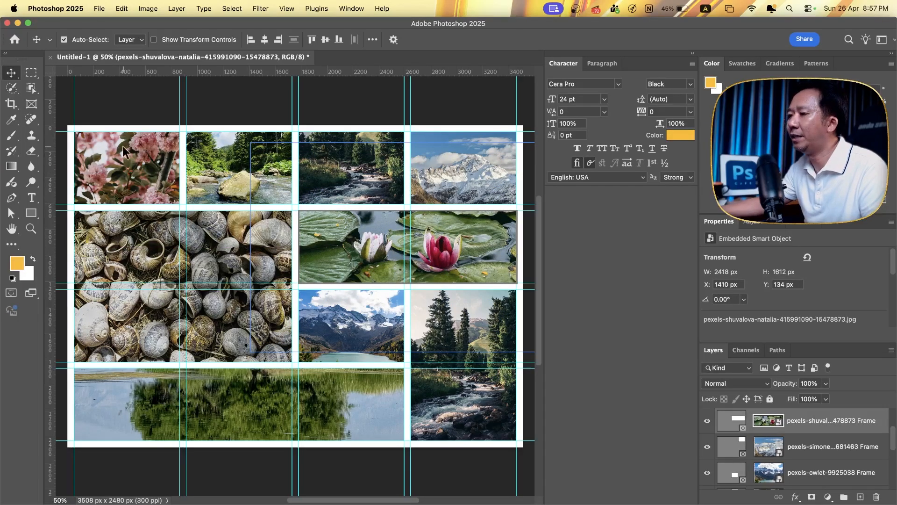
- Shift the blossom photo downward inside the first top-row frame, leaving the frame itself in place
click(146, 159)
drag(145, 159, 151, 182)
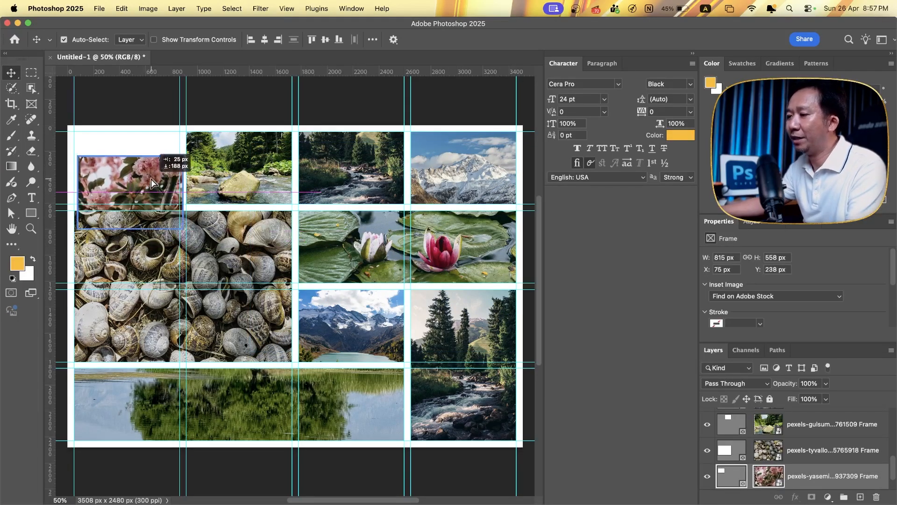
key(super+z)
double_click(146, 166)
drag(148, 149, 145, 185)
- Reposition the river-rock photo upward inside the second top-row frame and clear the selection
drag(252, 180, 239, 164)
key(super+z)
double_click(249, 165)
click(348, 170)
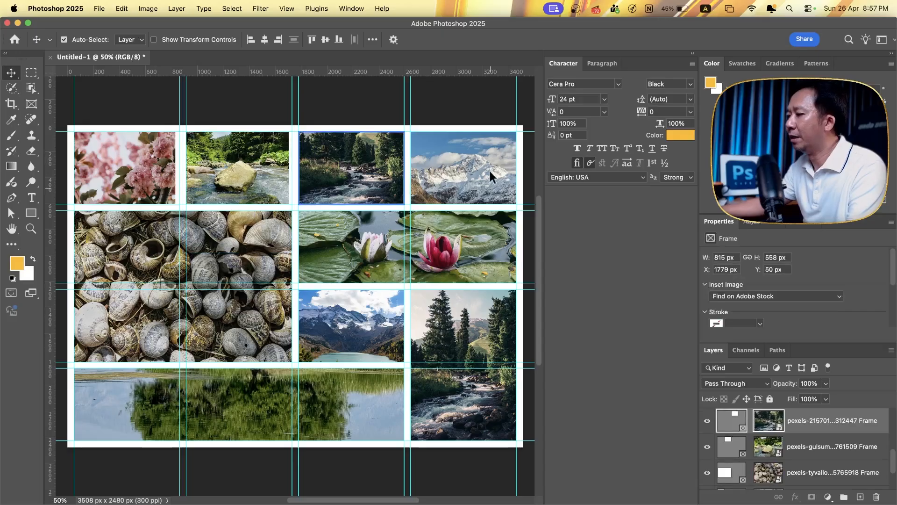
click(475, 93)
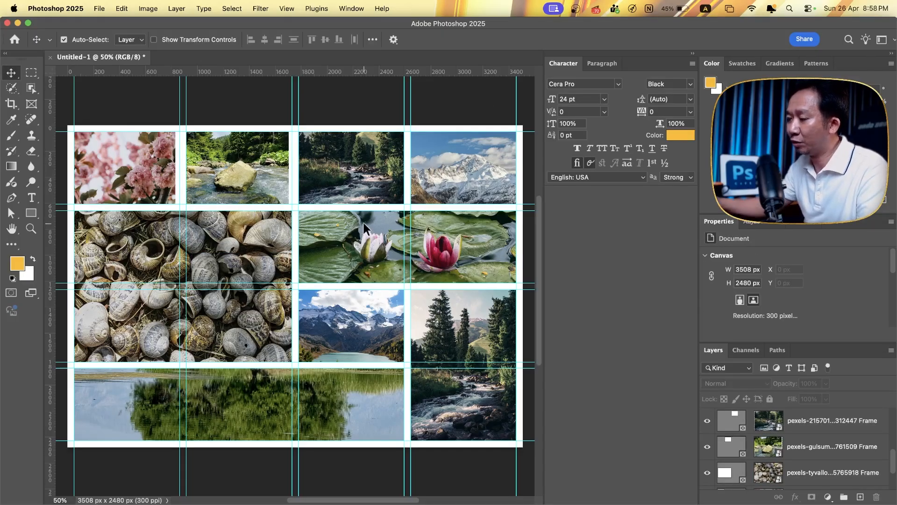
- Enlarge the river-rock photo to 967 × 1718 px inside the second top-row frame
drag(274, 188, 272, 192)
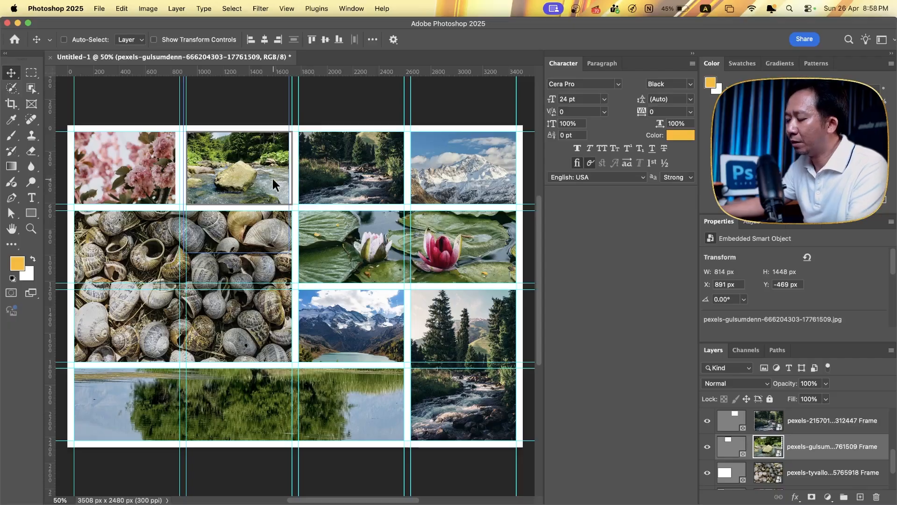
key(super+t)
drag(288, 158, 309, 159)
key(Return)
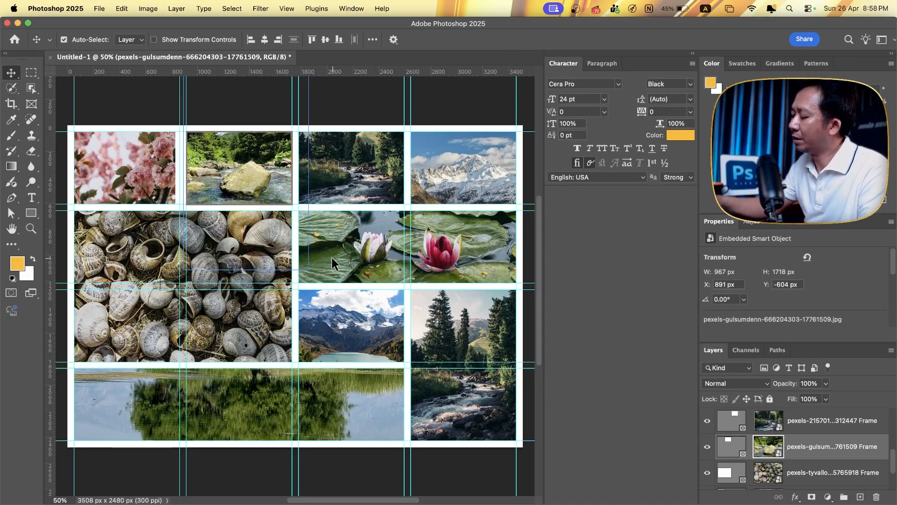
- Hide the guides and deselect all layers to show the clean collage
key(super+semicolon)
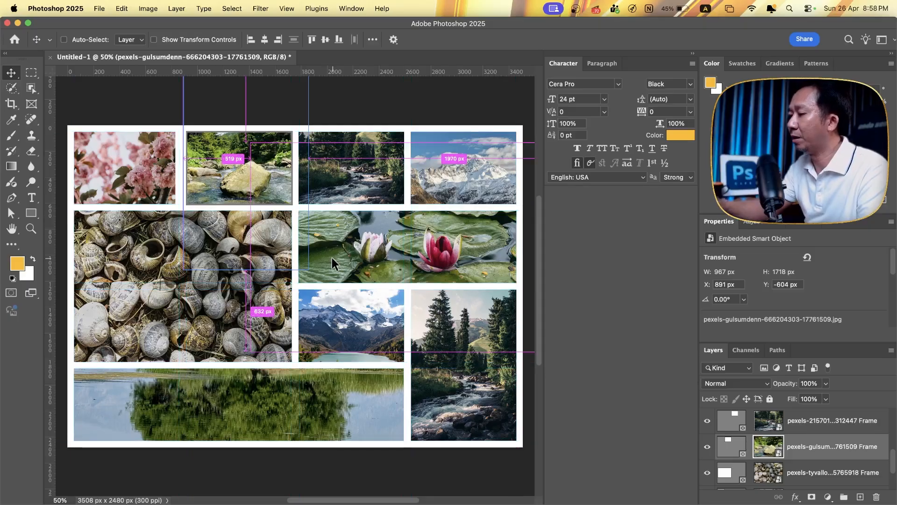
click(371, 489)
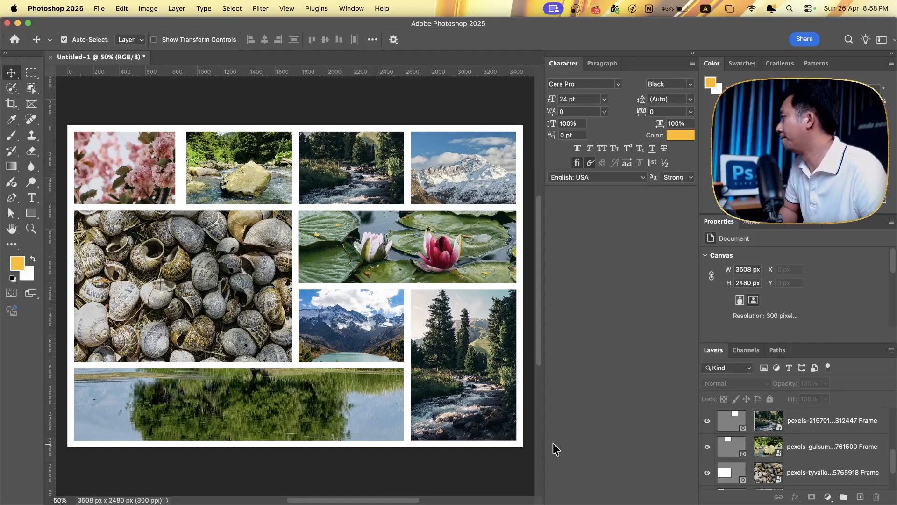
click(469, 304)
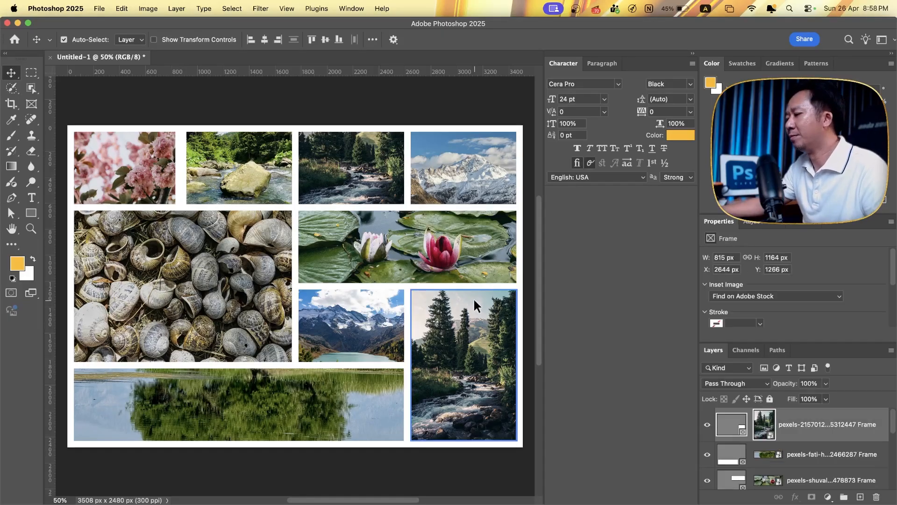
key(super+t)
drag(464, 289, 464, 333)
key(super+z)
- Shorten the tall last-column frame from its upper edge to the bottom row and delete the mountain-lake frame
click(732, 427)
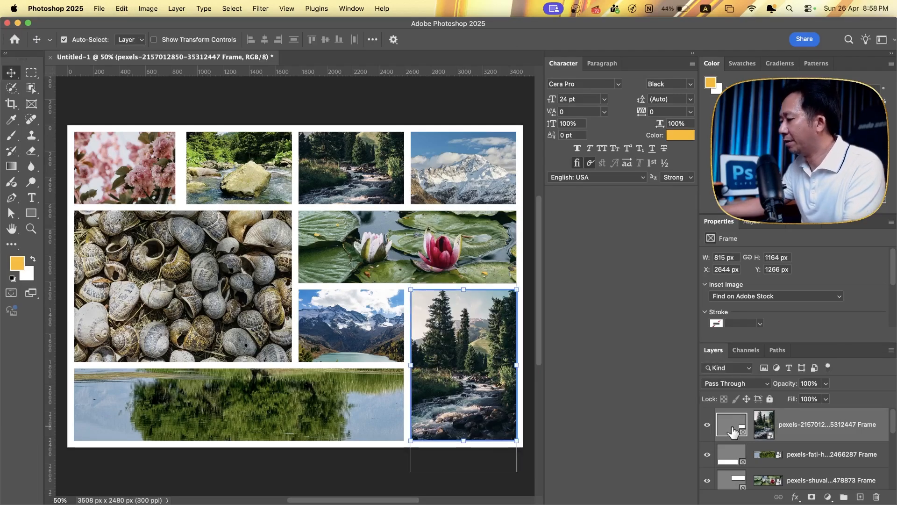
drag(463, 289, 464, 369)
click(365, 313)
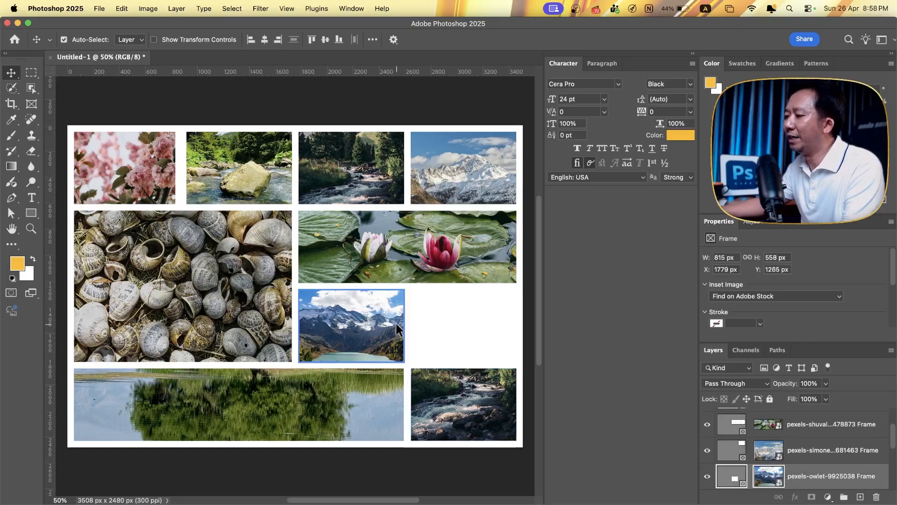
key(Delete)
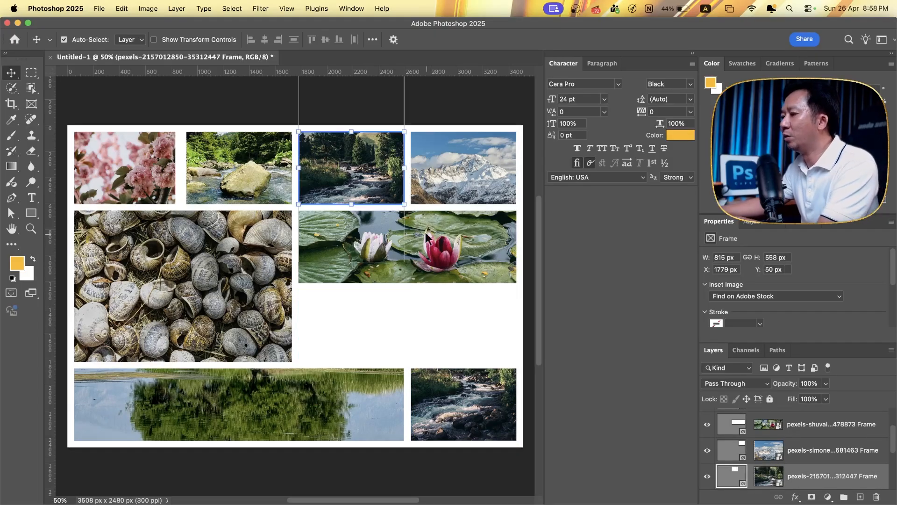
click(430, 242)
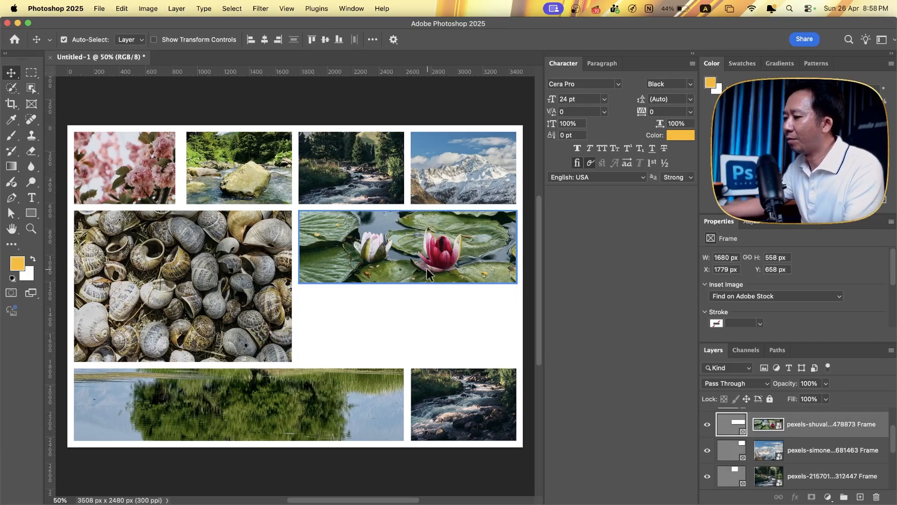
key(super+t)
drag(408, 283, 405, 362)
key(super+z)
- Extend the water-lily frame downward to 1680 × 1165 px, reposition its photo to fill it, and clear the selection
click(731, 427)
click(412, 274)
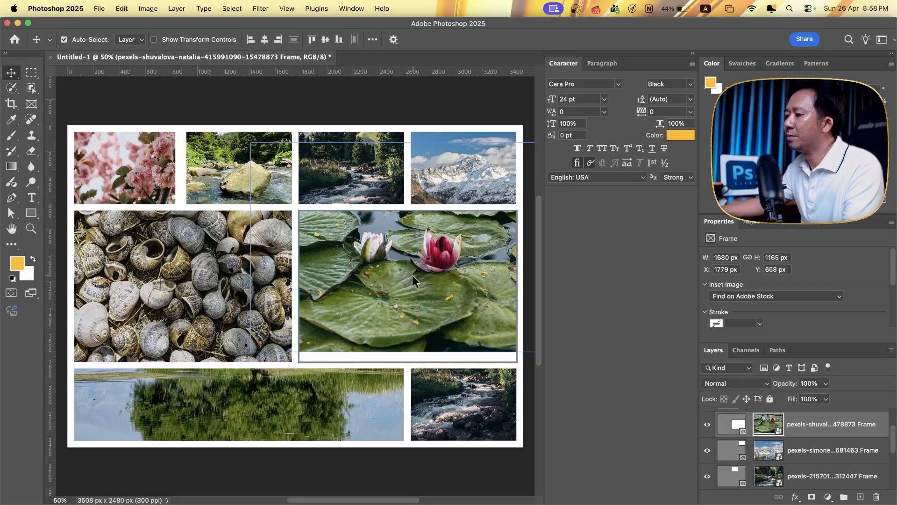
drag(439, 272, 434, 299)
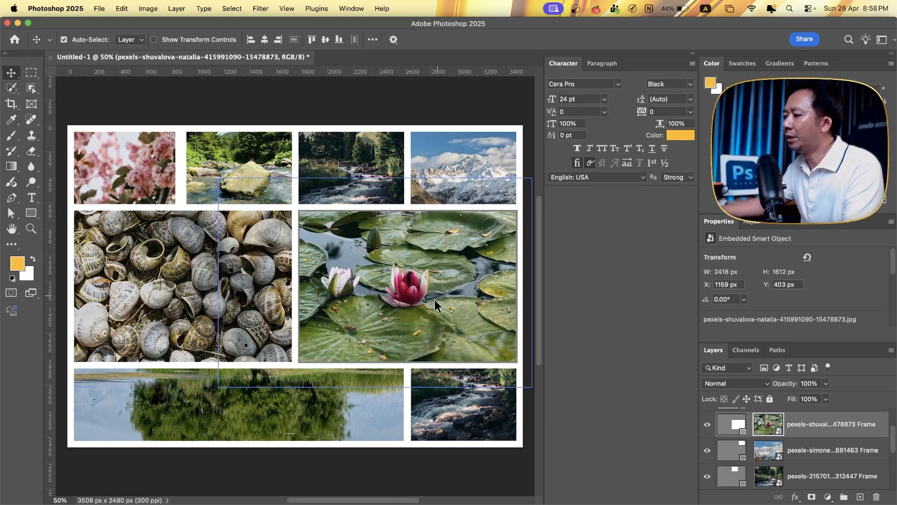
click(164, 318)
click(446, 112)
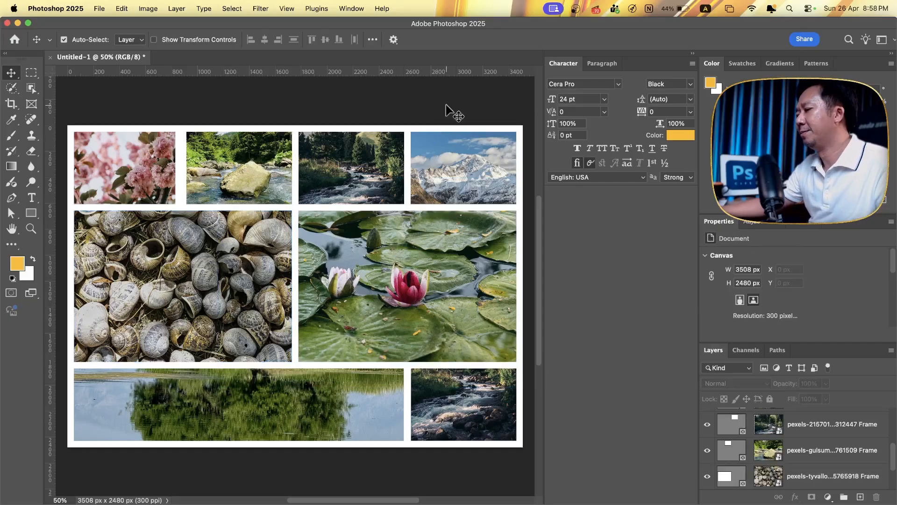